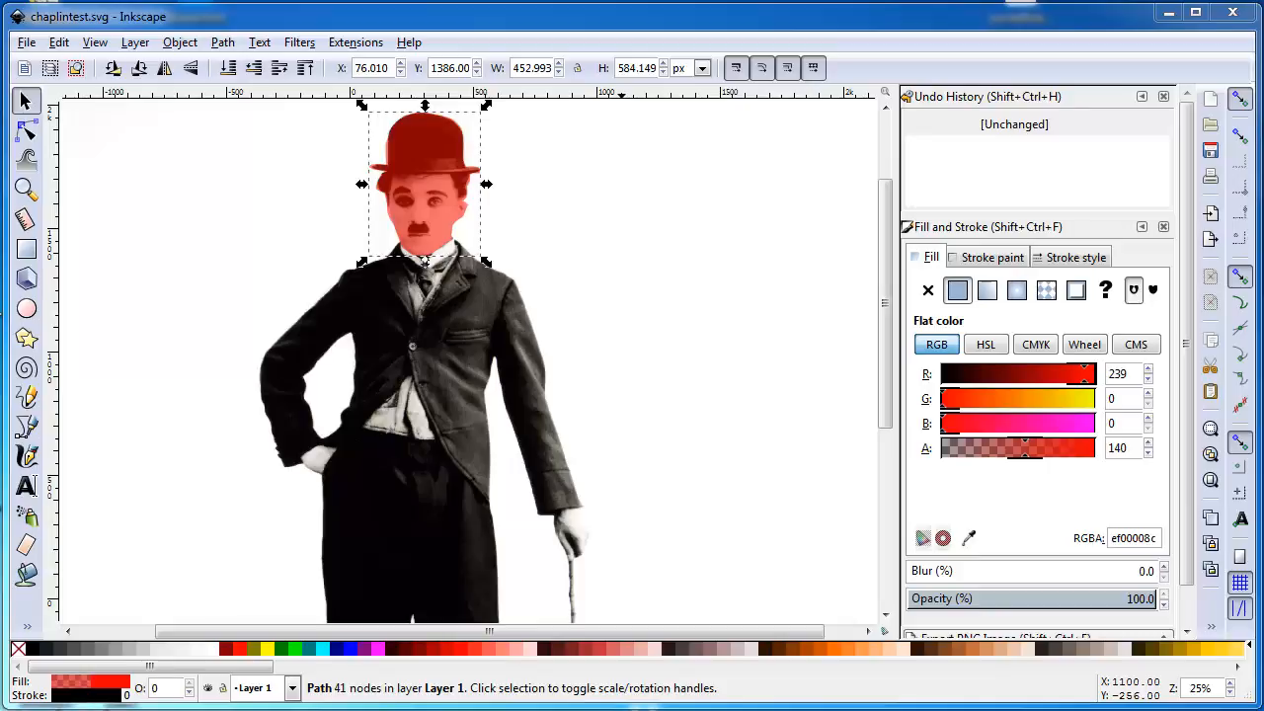
Open the translucent red path covering the head and hat for node editing at a close view
left_click(645, 441)
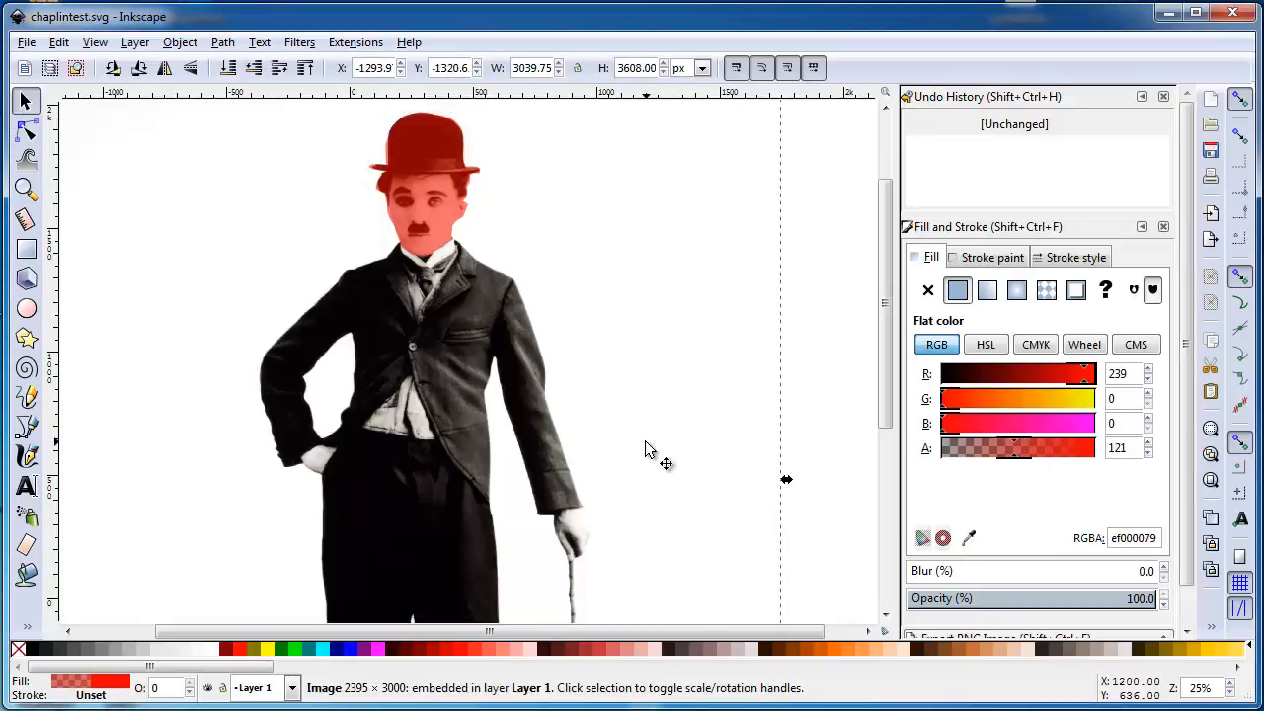
key("plus")
key("plus")
key("plus")
key("plus")
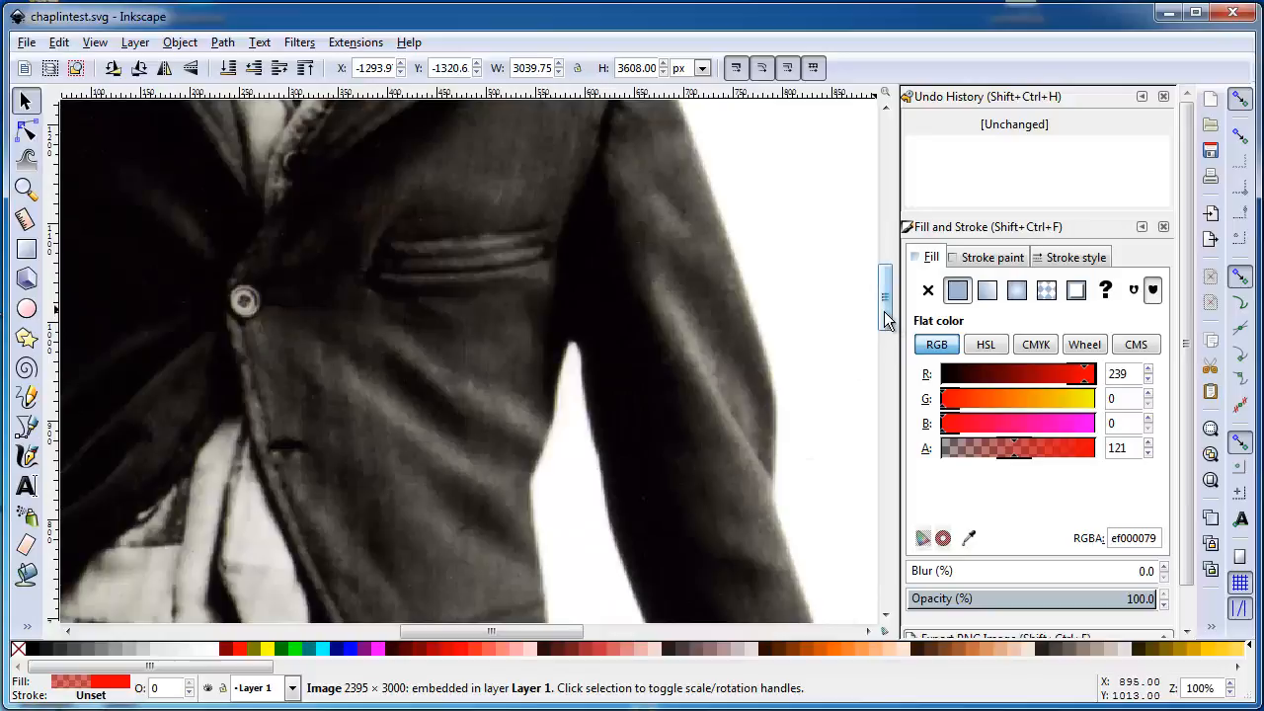
left_click_drag(878, 314, 908, 229)
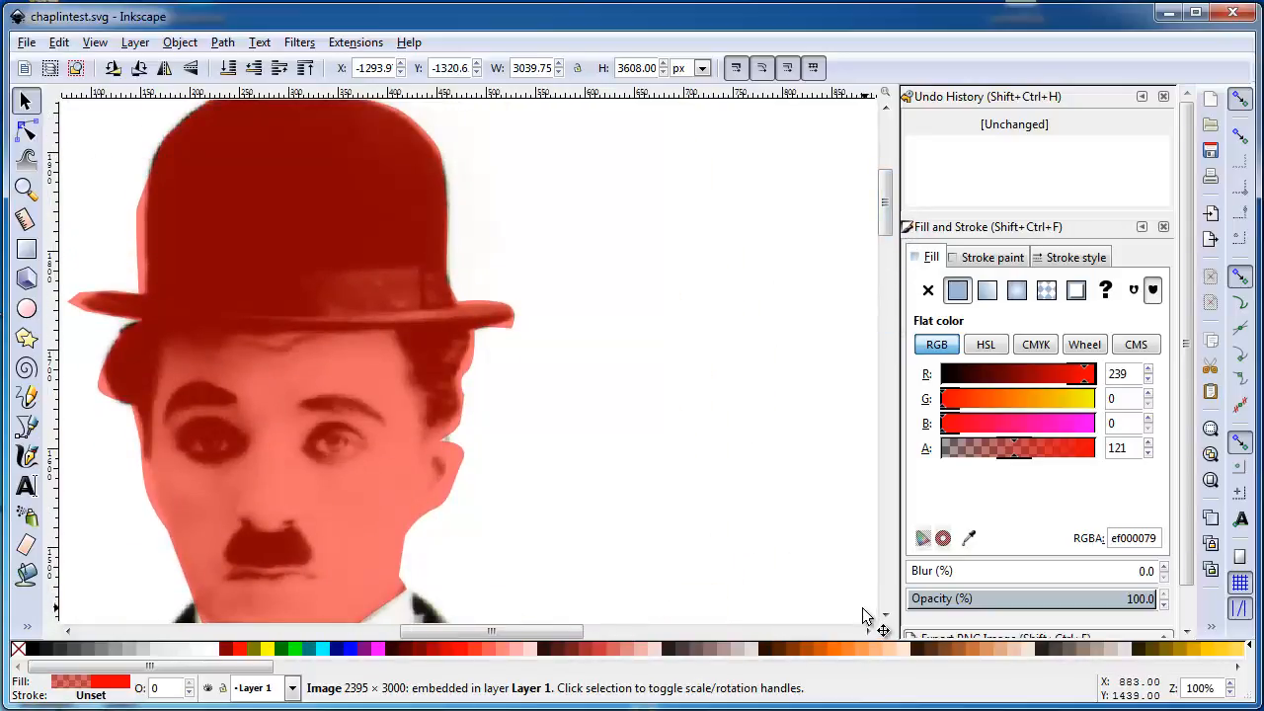
key("minus")
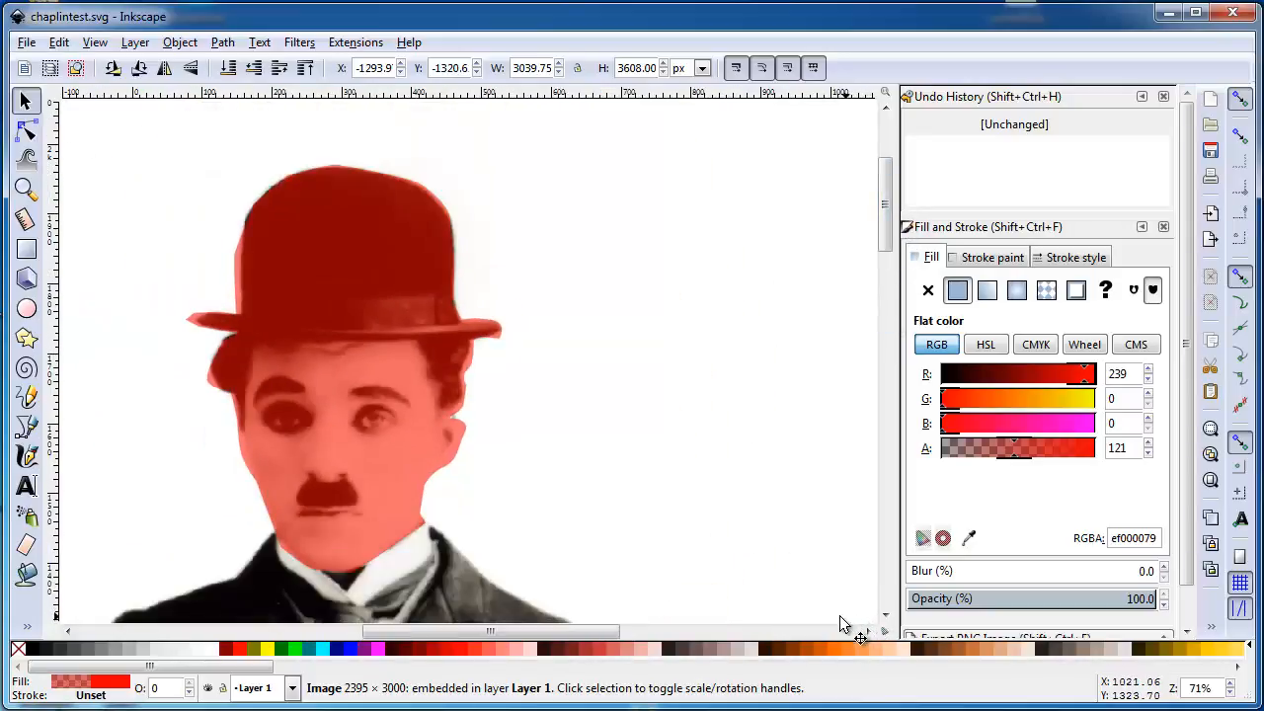
left_click(28, 130)
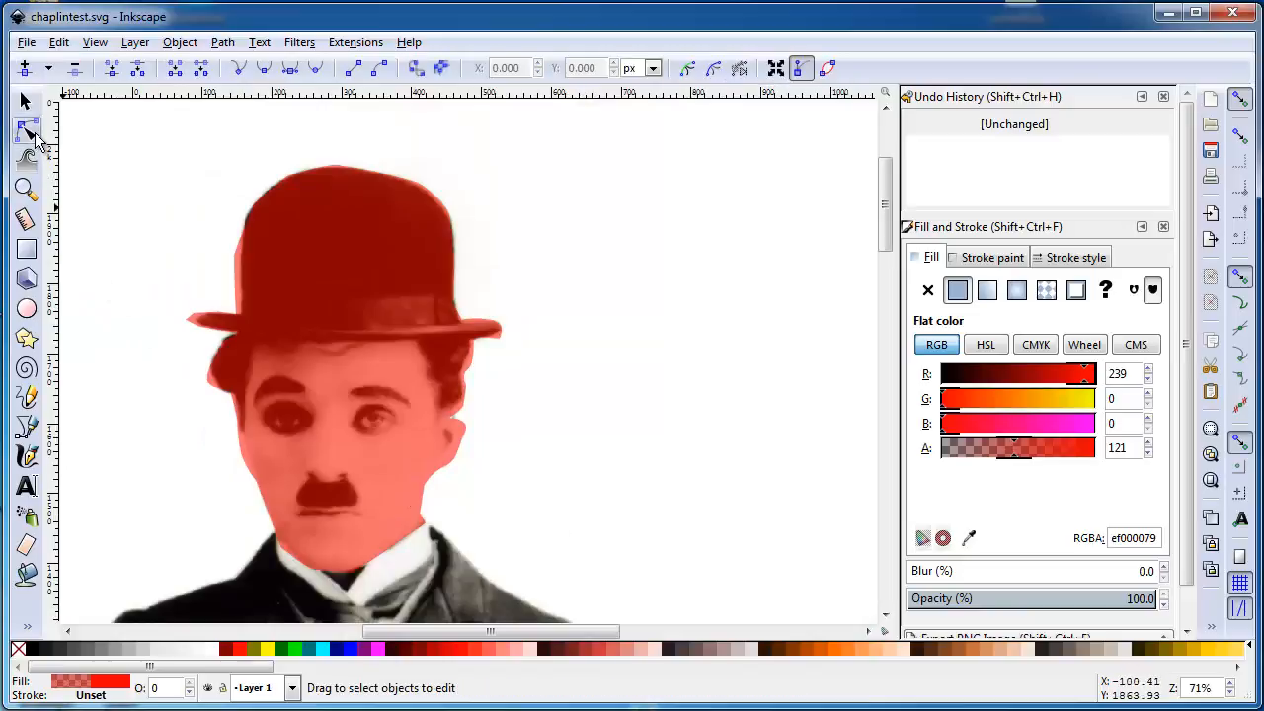
left_click(299, 387)
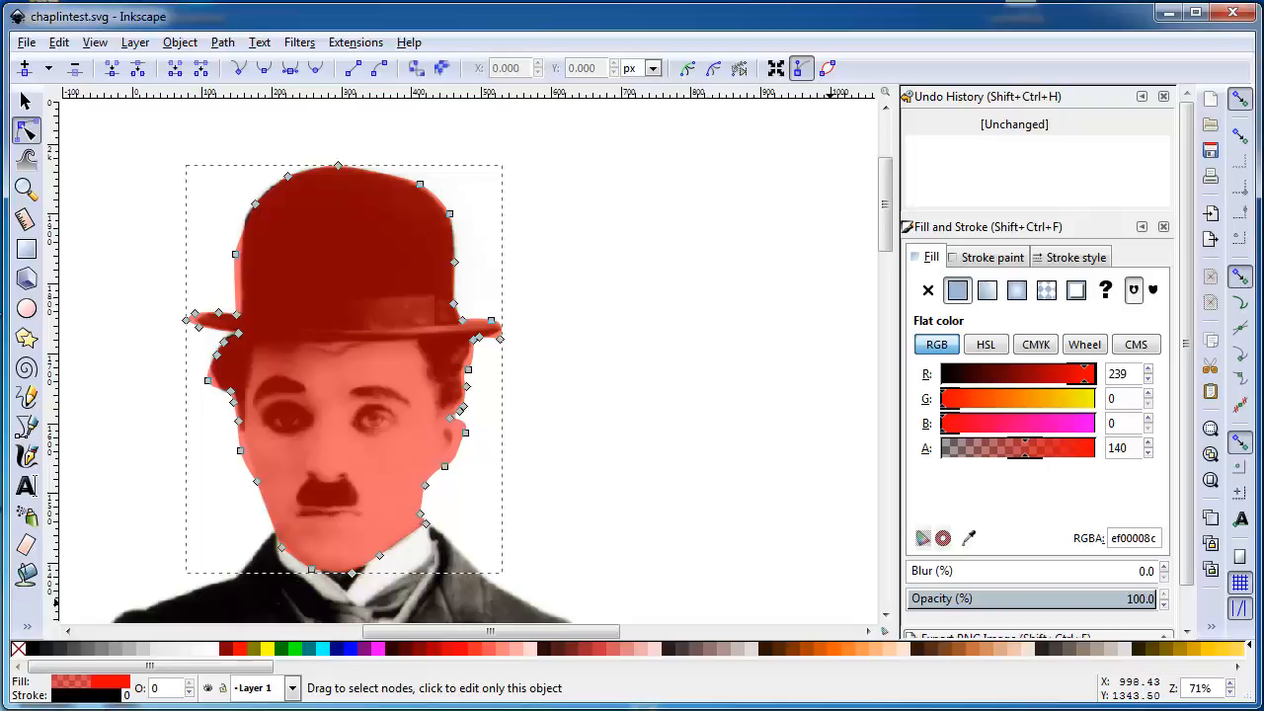
Try to move the outlying node on the left side of the hat's crown in to the hat's edge
key("1")
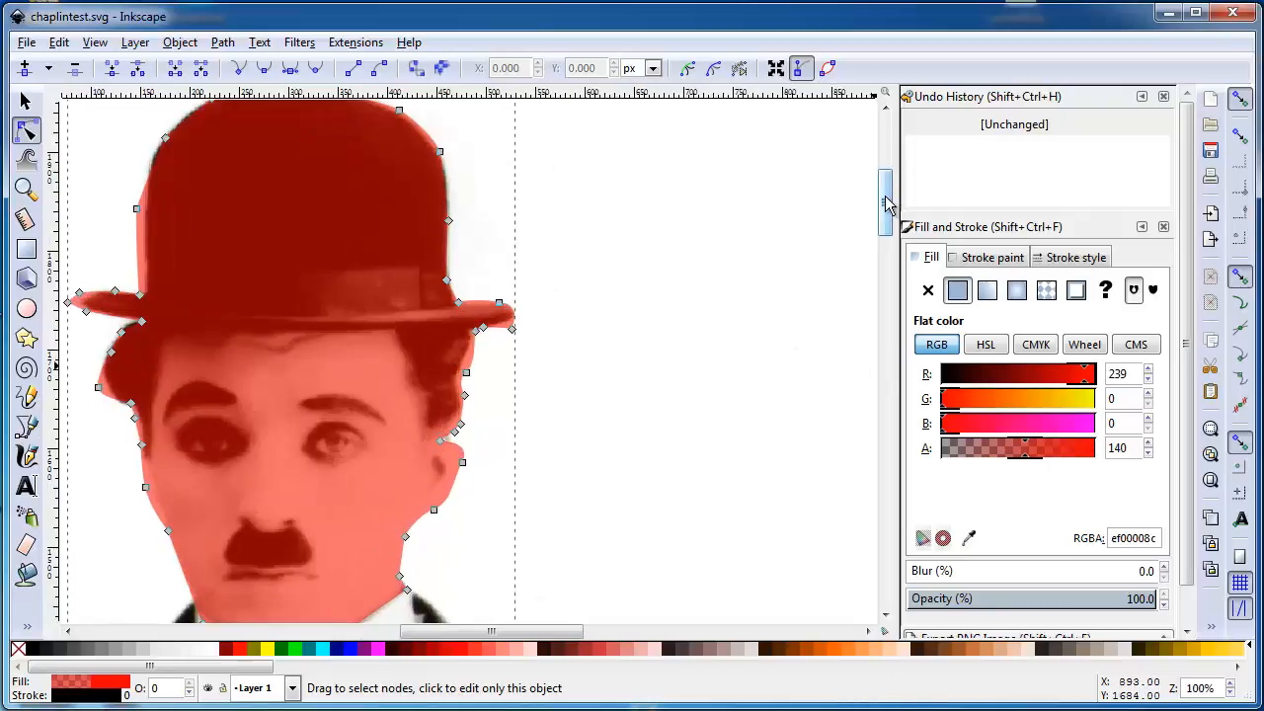
scroll(893, 191, "up", 1)
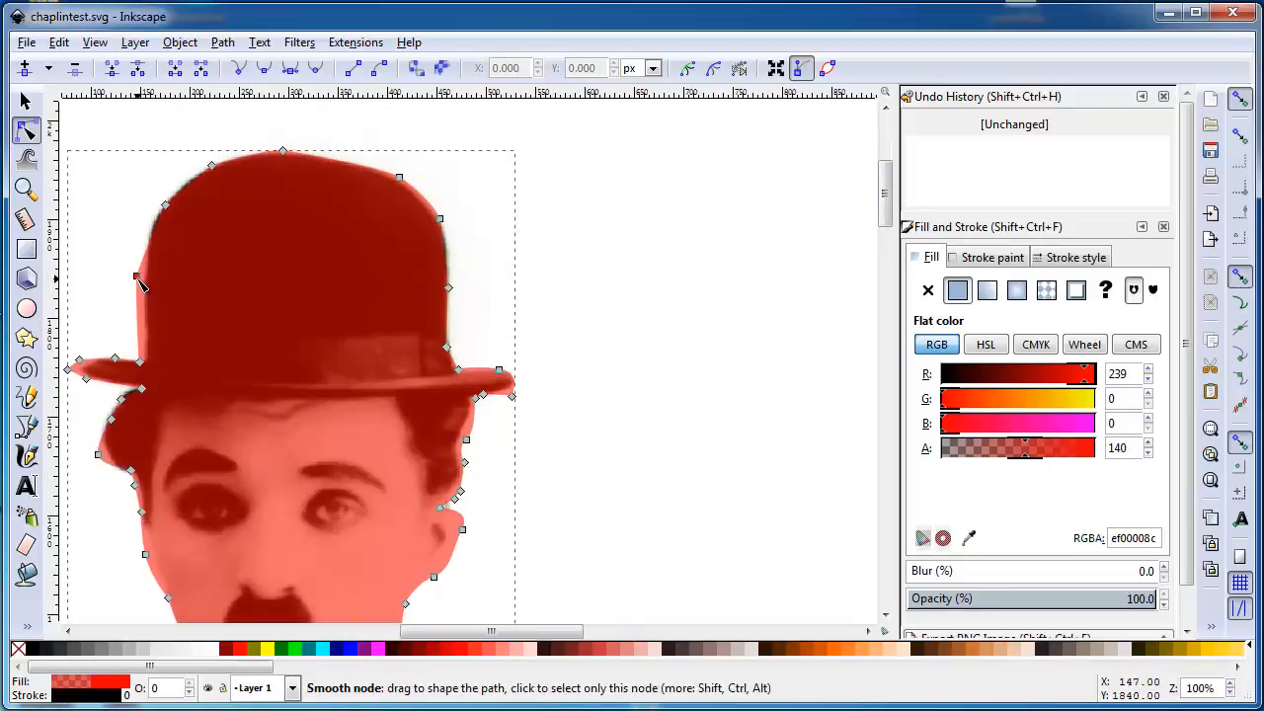
left_click_drag(138, 280, 146, 280)
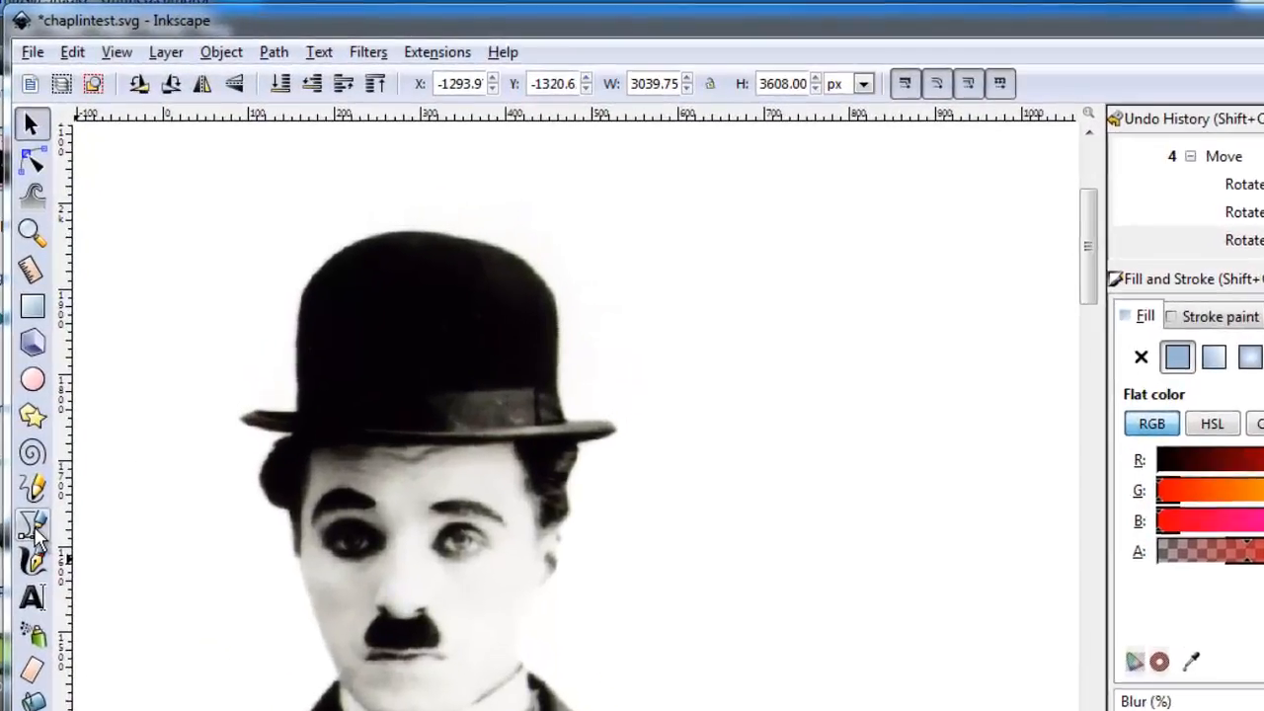
Trace the hat with the Pen tool from the crown's left side down to the brim and around the brim's left tip to the hair
left_click(33, 526)
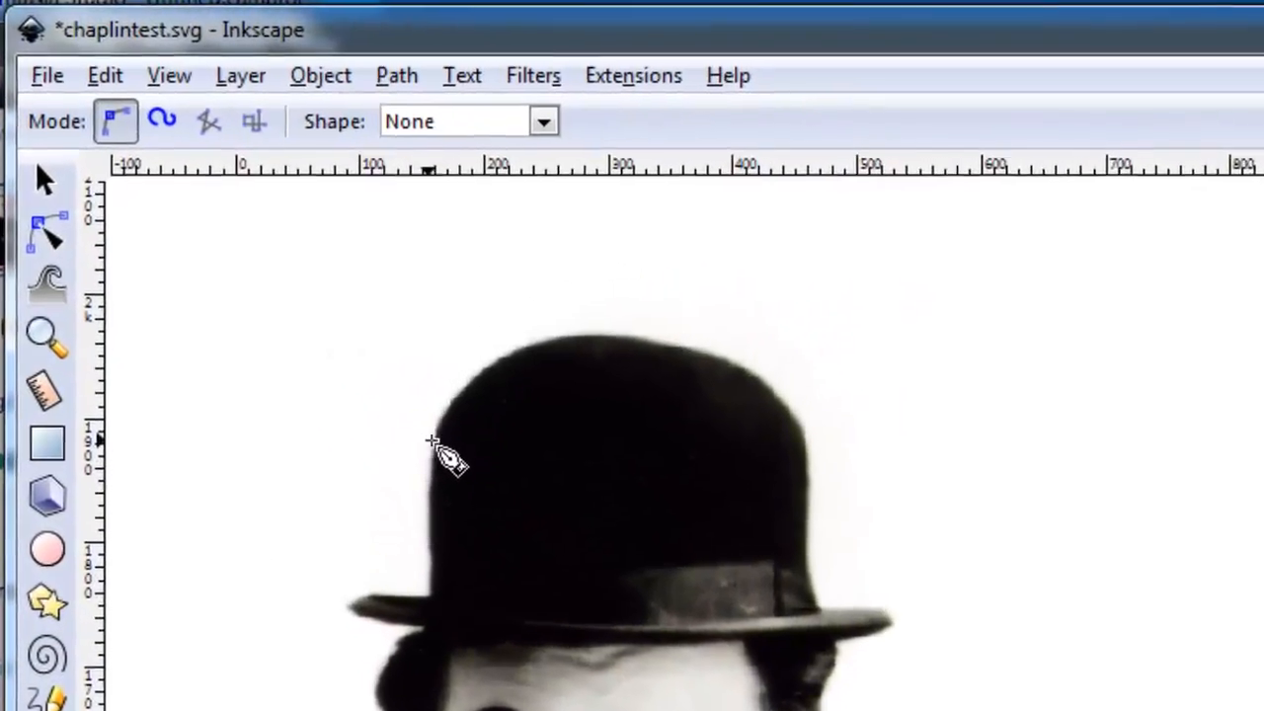
left_click(430, 443)
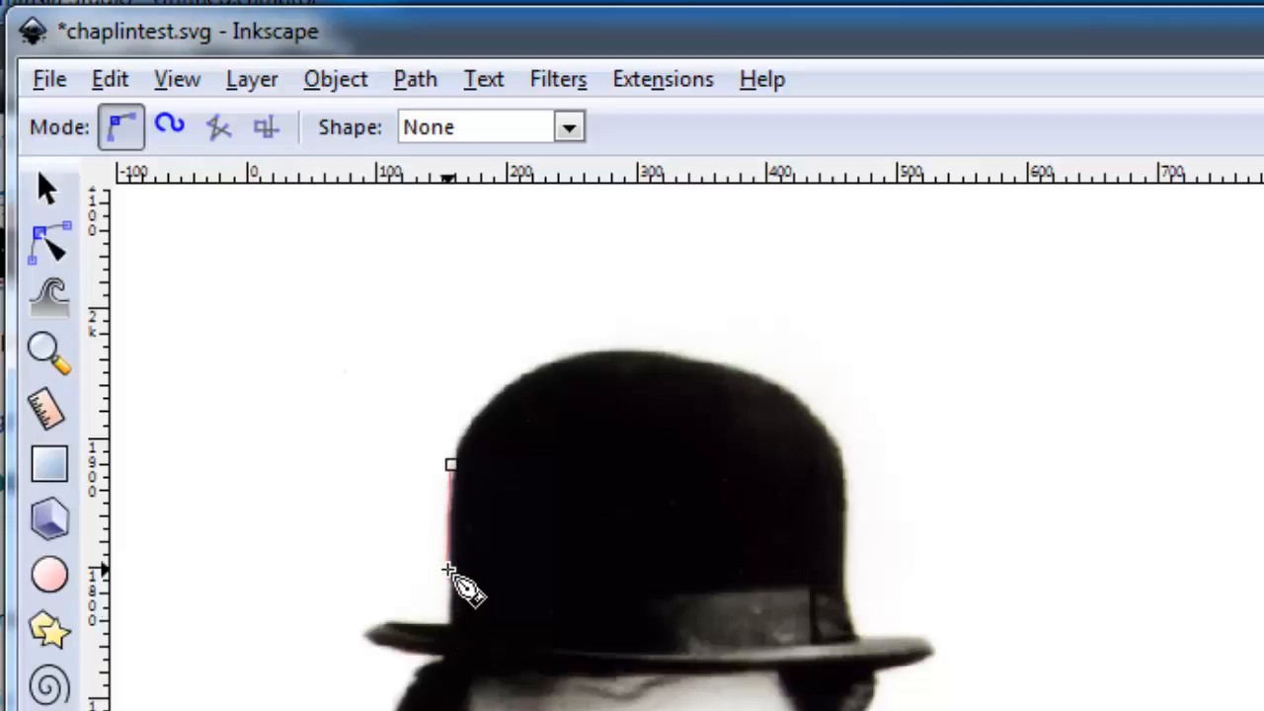
left_click(449, 570)
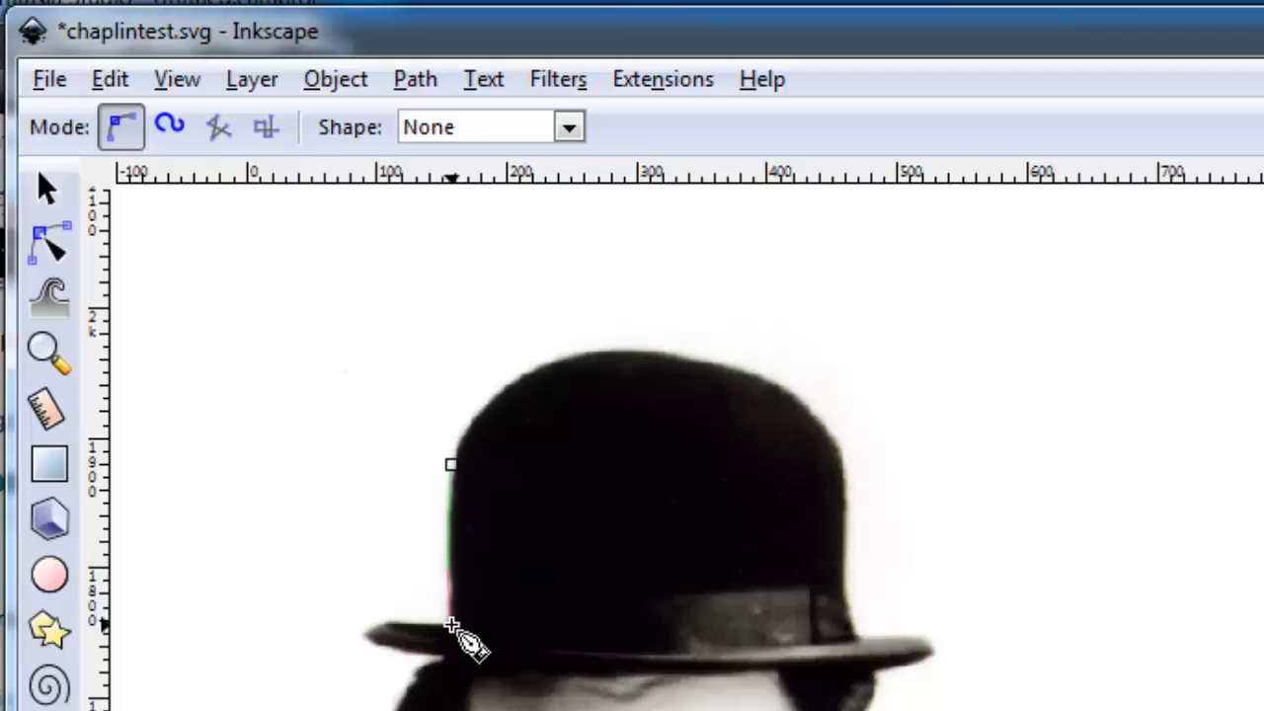
mouse_move(451, 623)
left_mouse_down()
mouse_move(435, 628)
mouse_move(439, 644)
mouse_move(453, 640)
left_mouse_up()
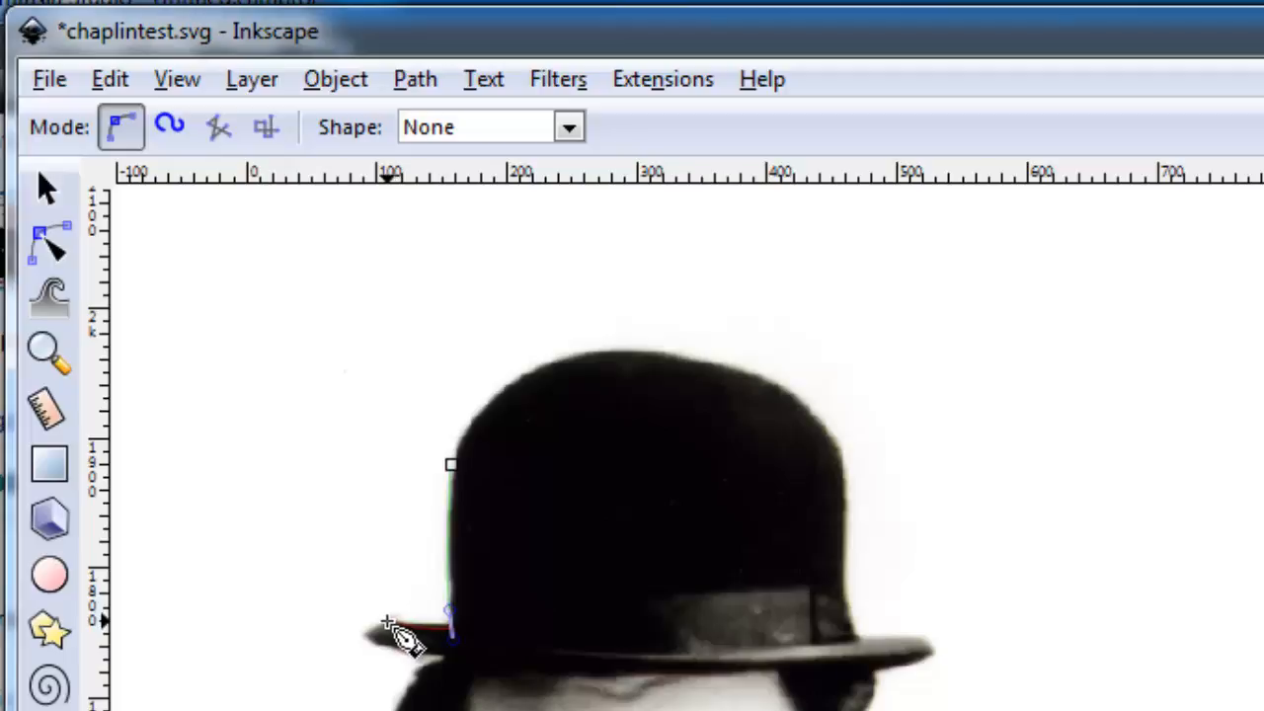
left_click(387, 621)
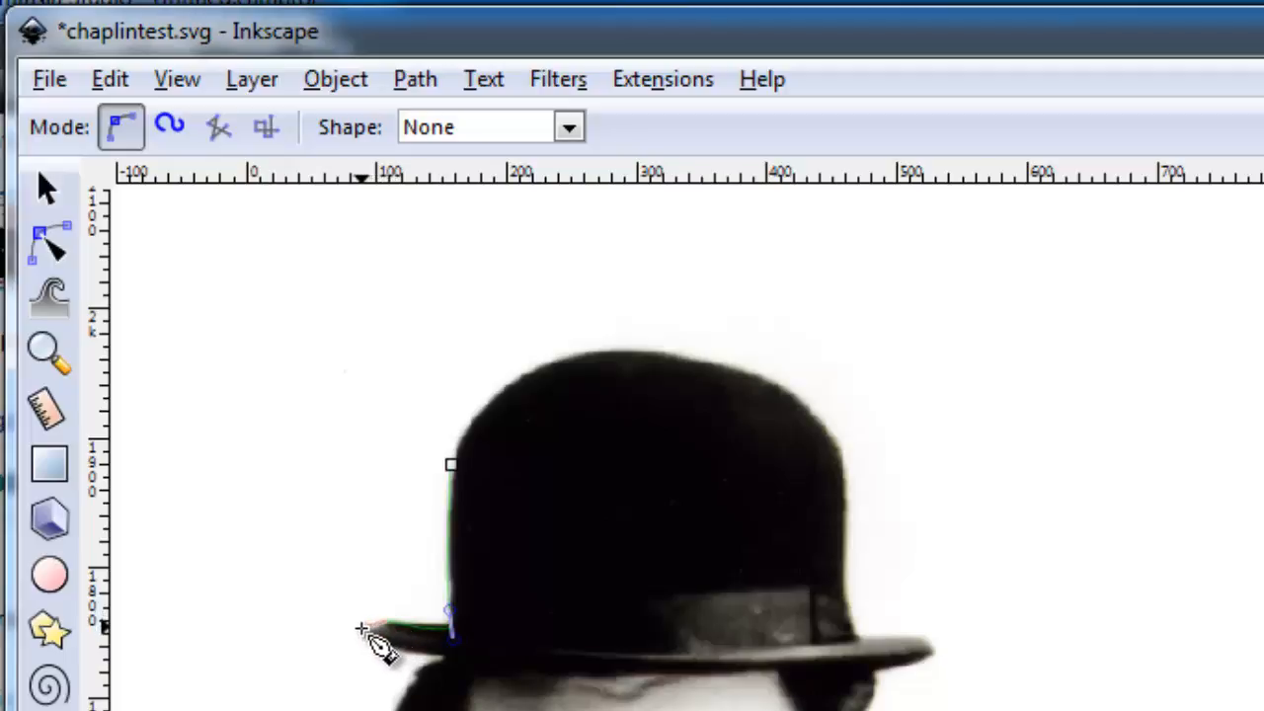
mouse_move(361, 634)
left_mouse_down()
mouse_move(365, 656)
mouse_move(353, 643)
left_mouse_up()
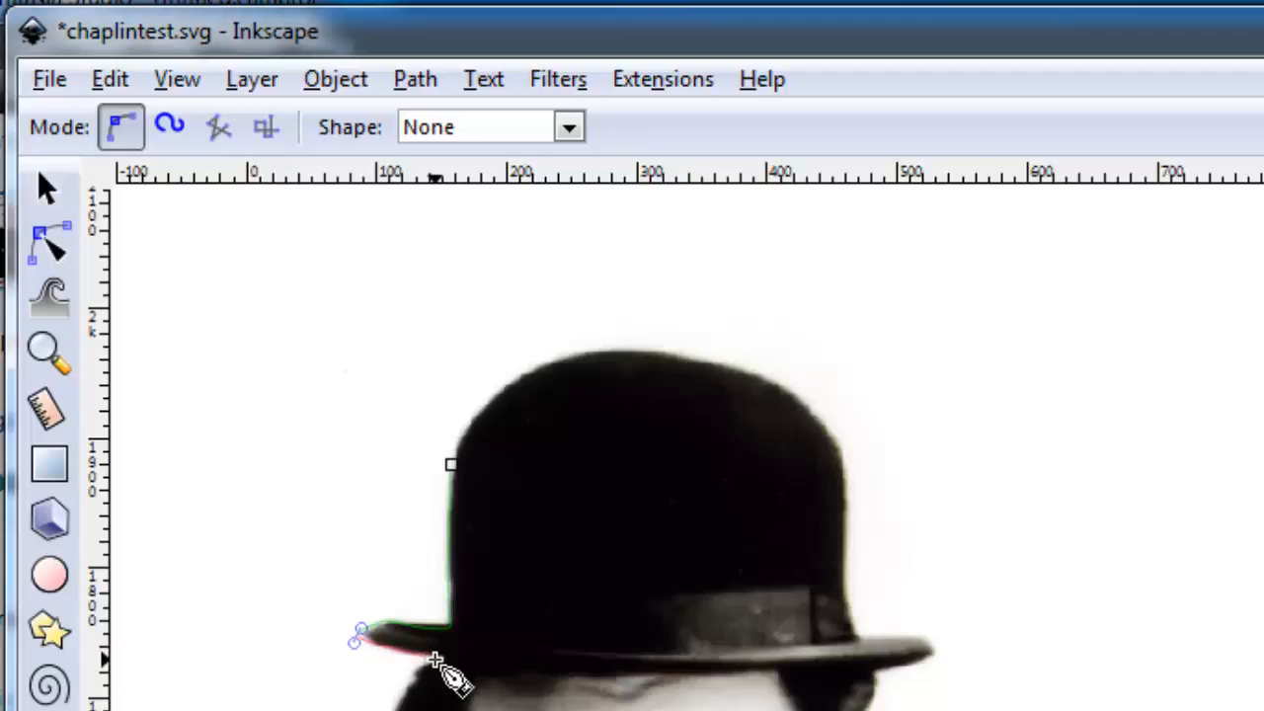
left_click_drag(433, 659, 440, 657)
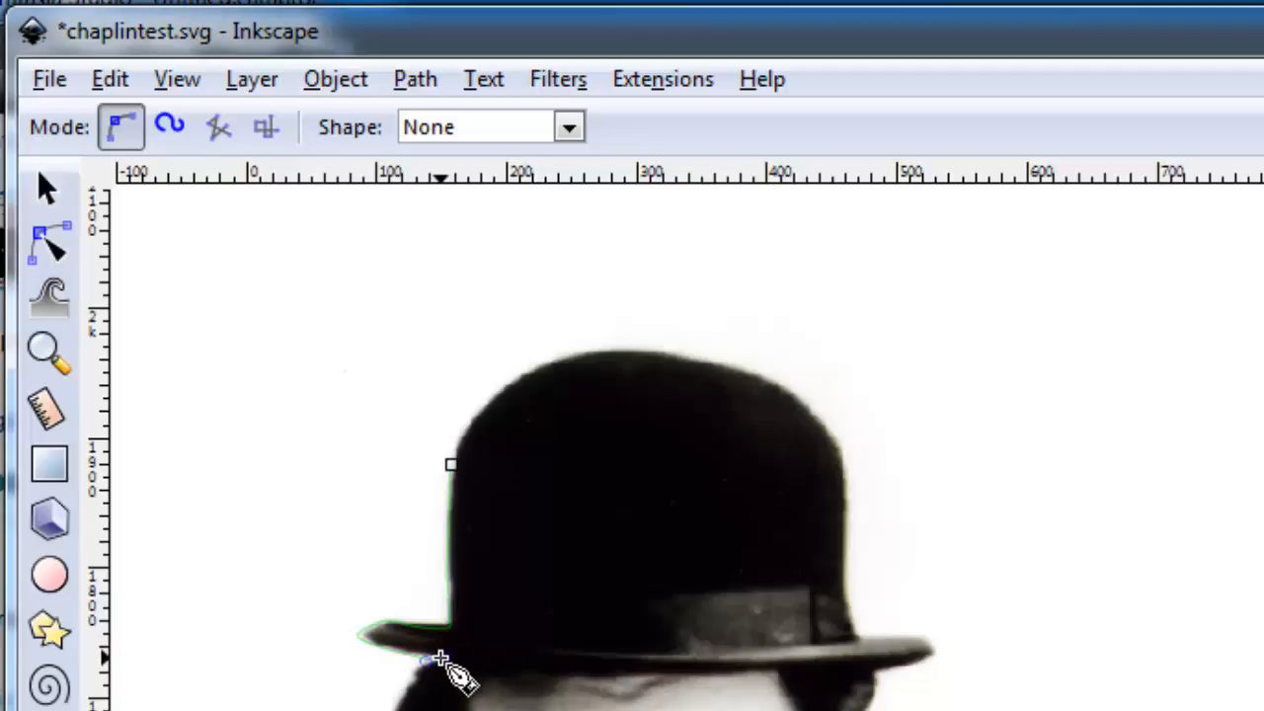
Insert a node between the two nodes on the upper left side of the hat's crown in the red path
key("plus")
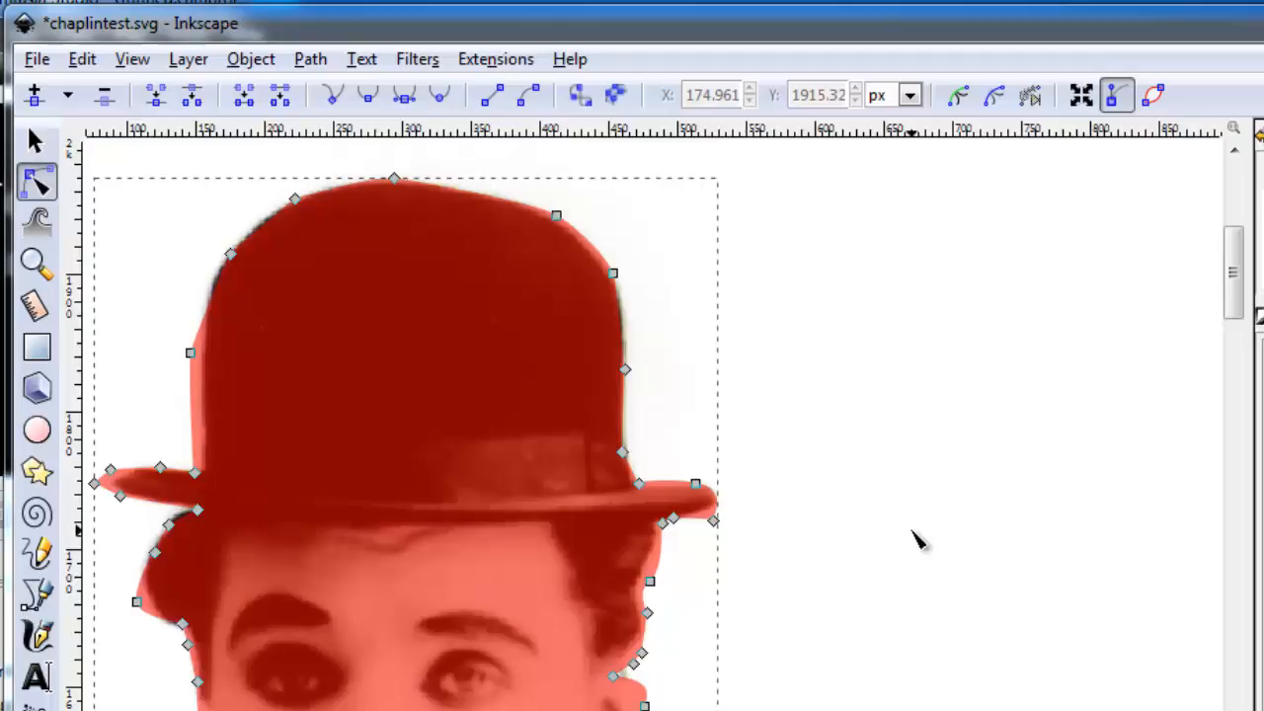
left_click(230, 255)
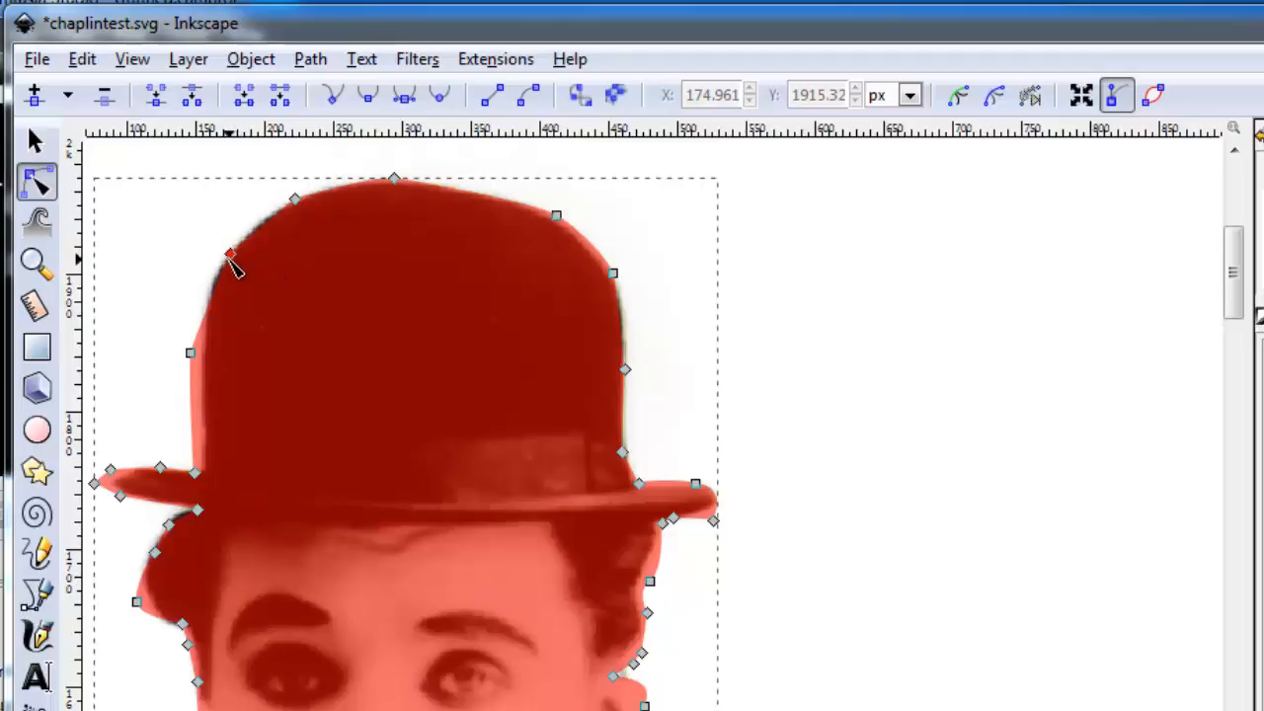
left_click(189, 353, "shift")
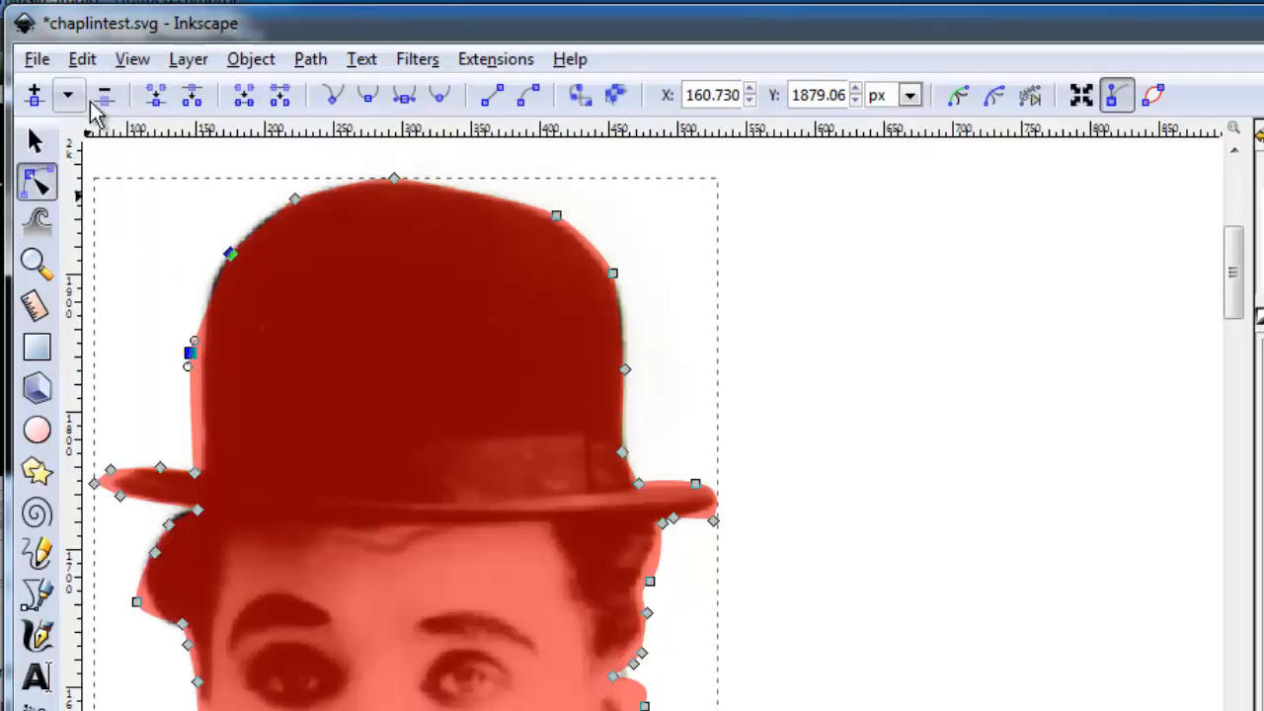
left_click(34, 96)
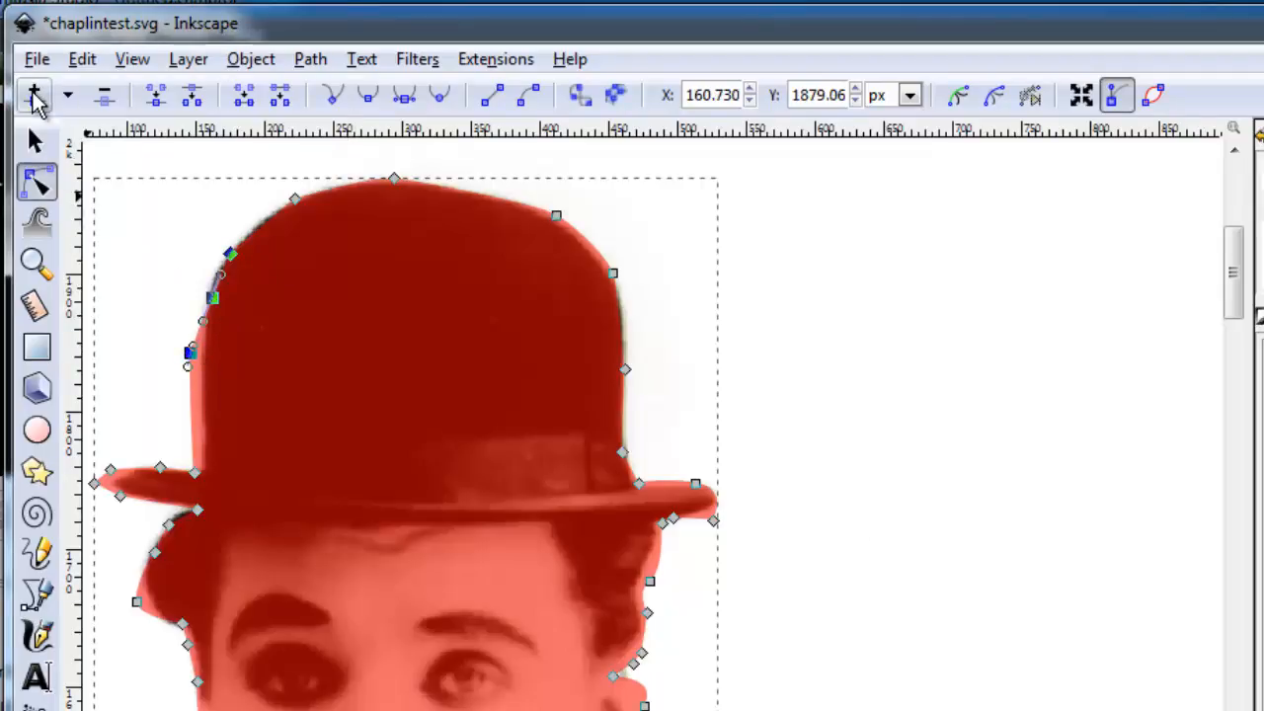
Move the nodes along the crown's left side and where it meets the brim so the red path follows the hat's edge
left_click_drag(193, 355, 200, 357)
left_click_drag(225, 299, 217, 289)
left_click_drag(195, 347, 203, 339)
left_click(202, 335)
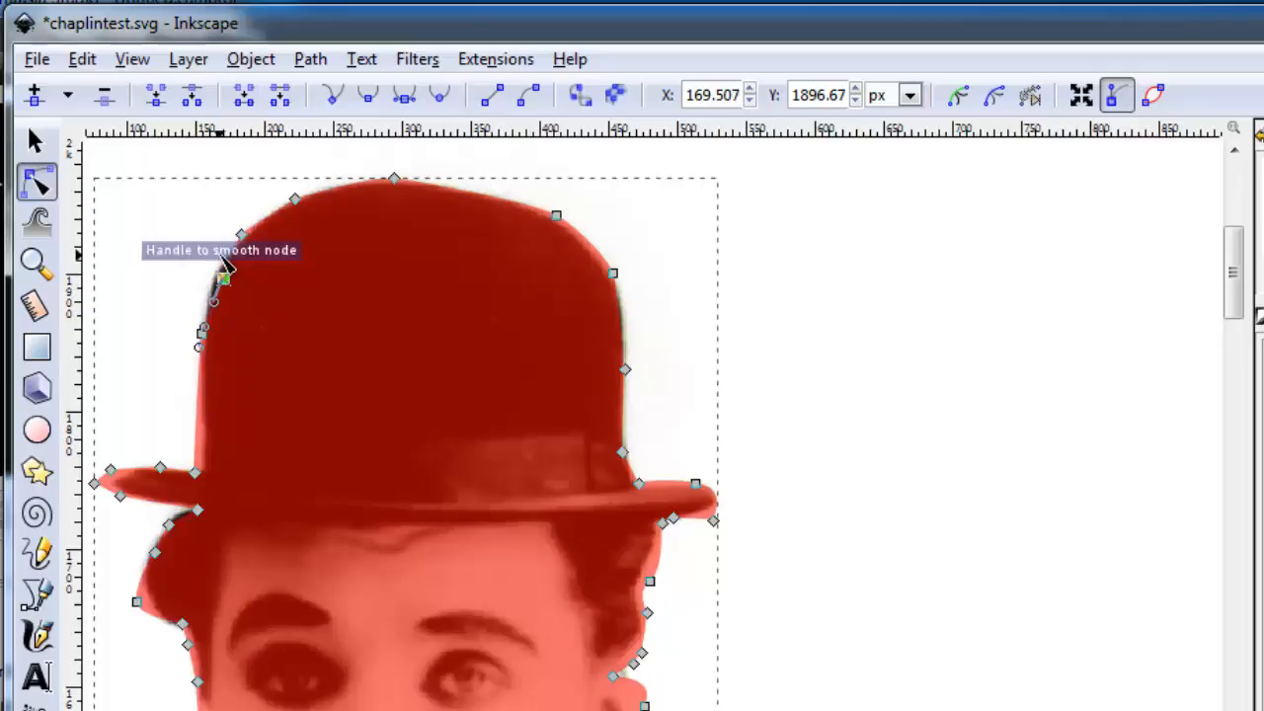
left_click_drag(221, 280, 214, 273)
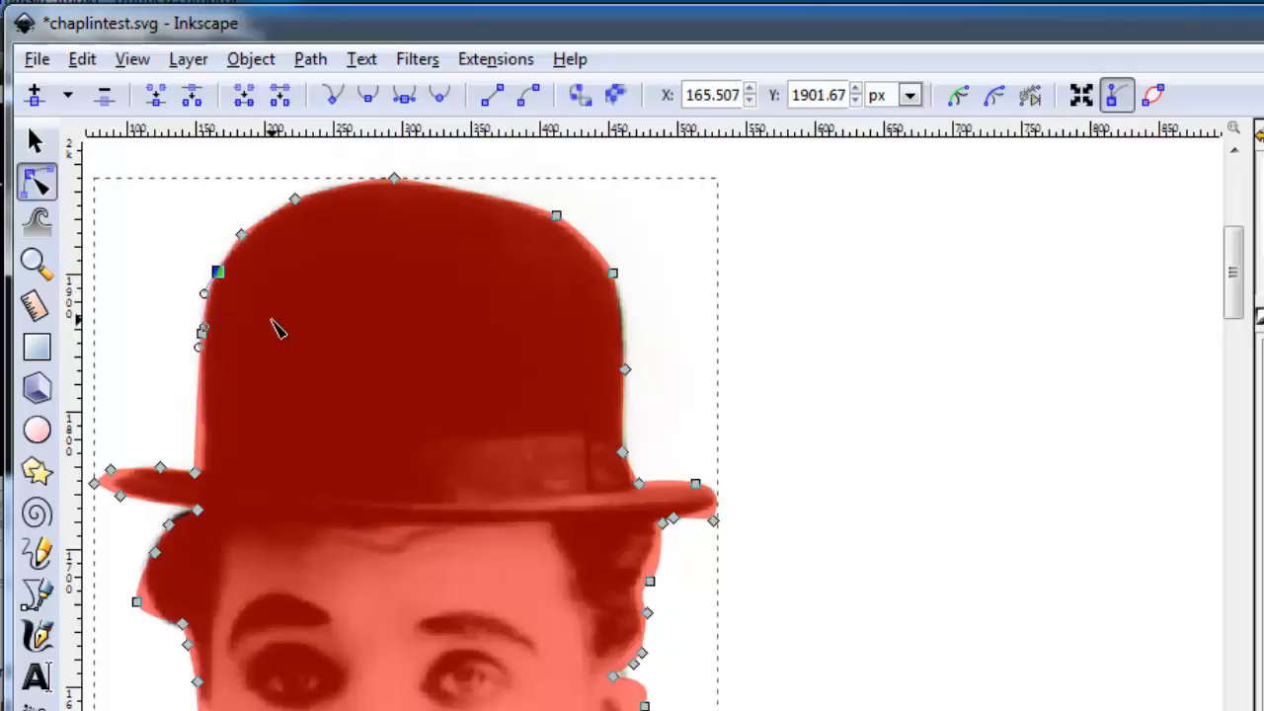
left_click(195, 474)
left_click_drag(195, 474, 202, 474)
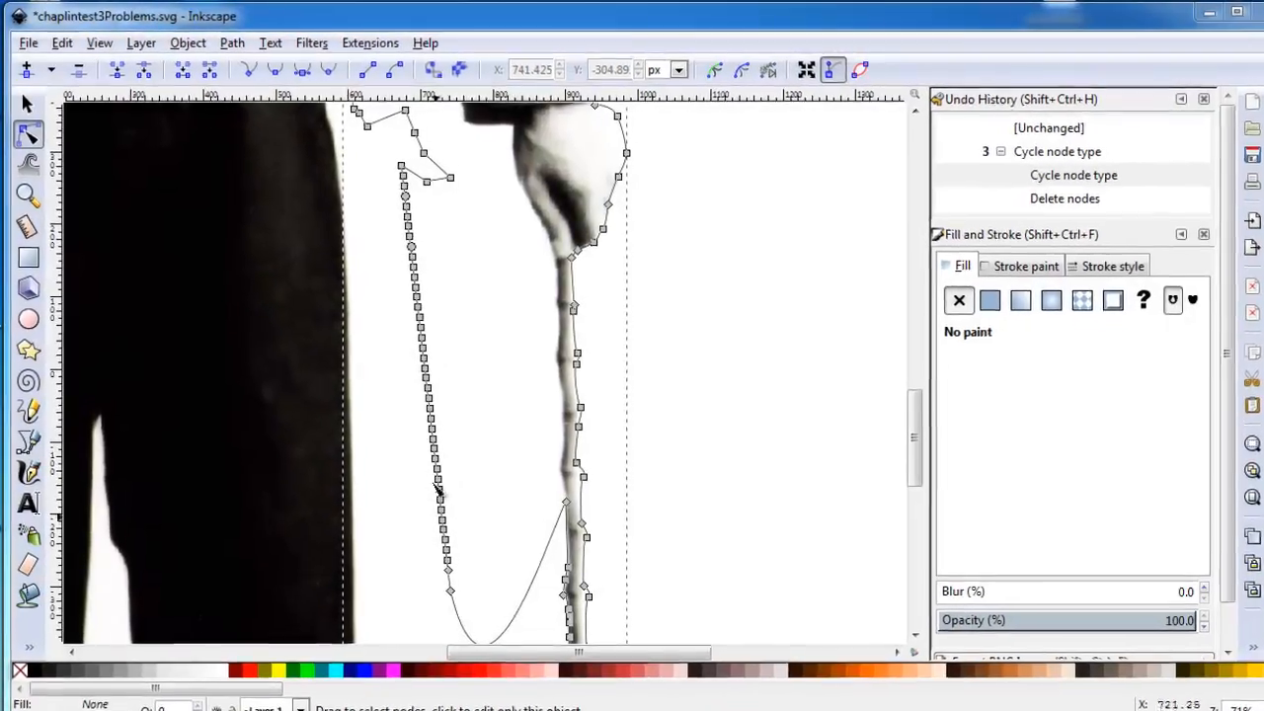
Delete the top node and the lower run of surplus nodes on the stray line between the trousers and the cane
left_click(387, 160)
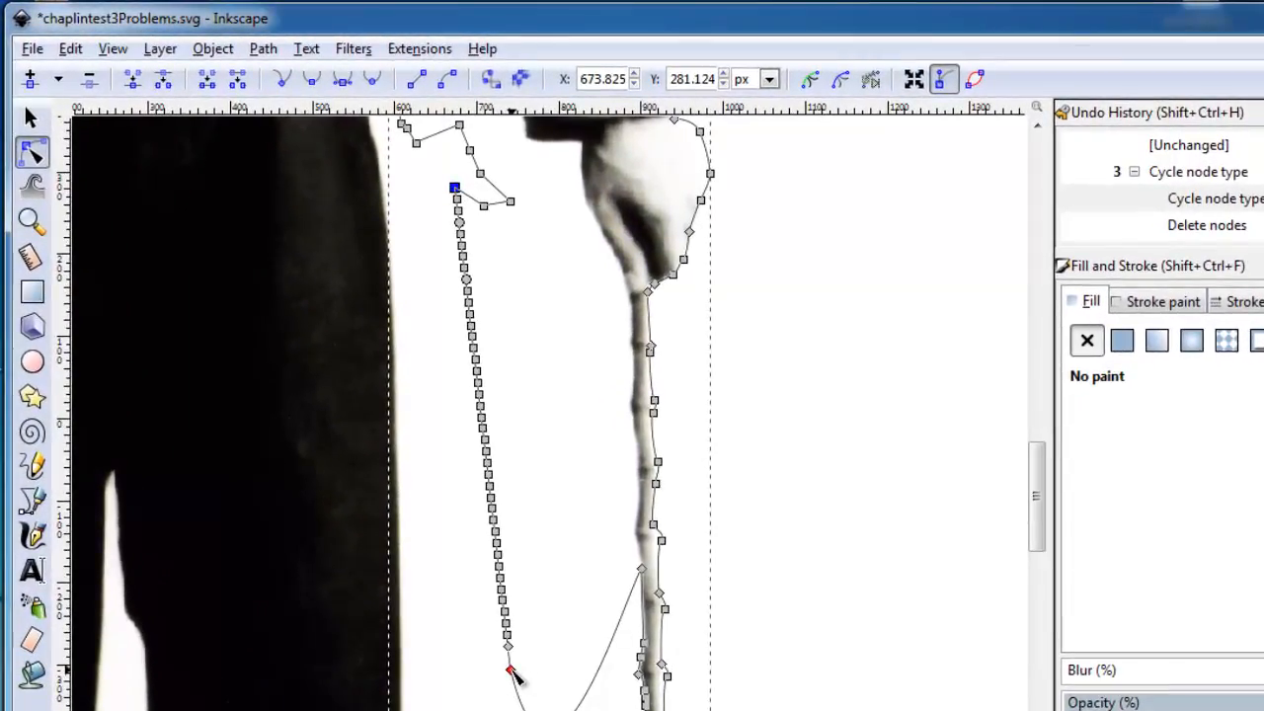
left_click(510, 668)
left_click(506, 623, "shift")
left_click(505, 611, "shift")
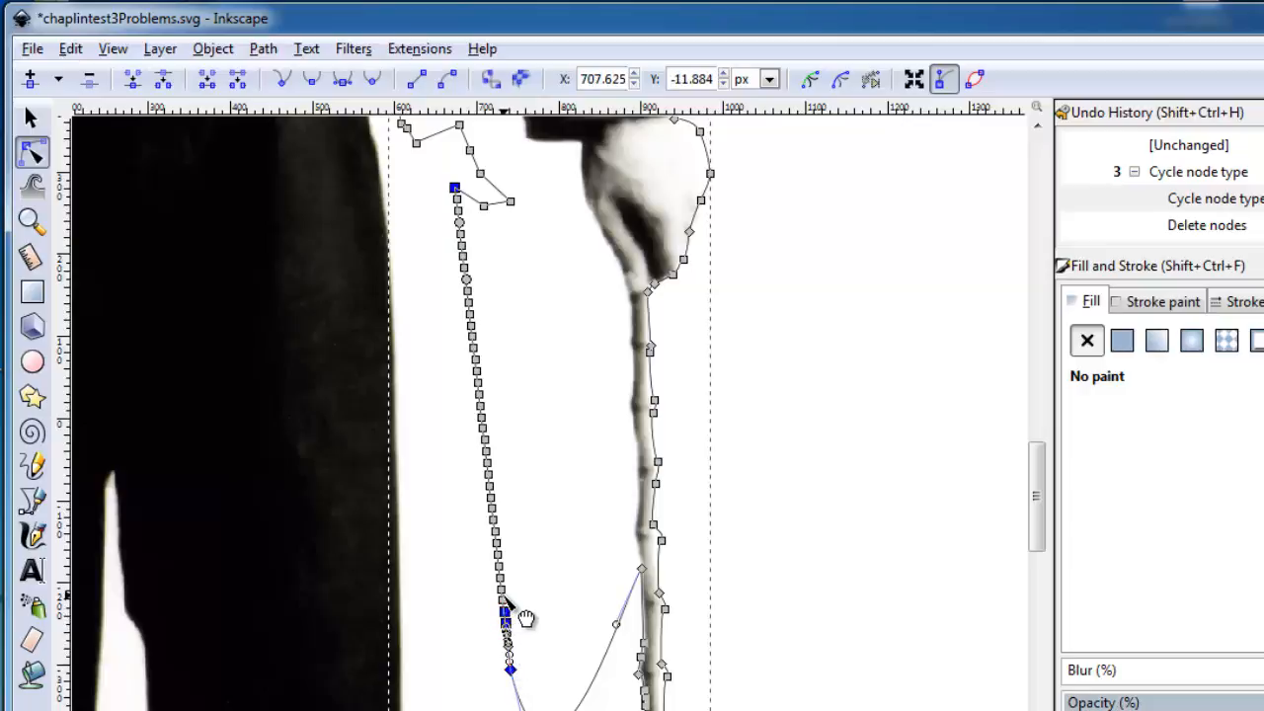
left_click(502, 600, "shift")
left_click(501, 590, "shift")
left_click(501, 578, "shift")
left_click(499, 565, "shift")
left_click(497, 555, "shift")
left_click(497, 543, "shift")
left_click(493, 531, "shift")
left_click(492, 519, "shift")
left_click(491, 508, "shift")
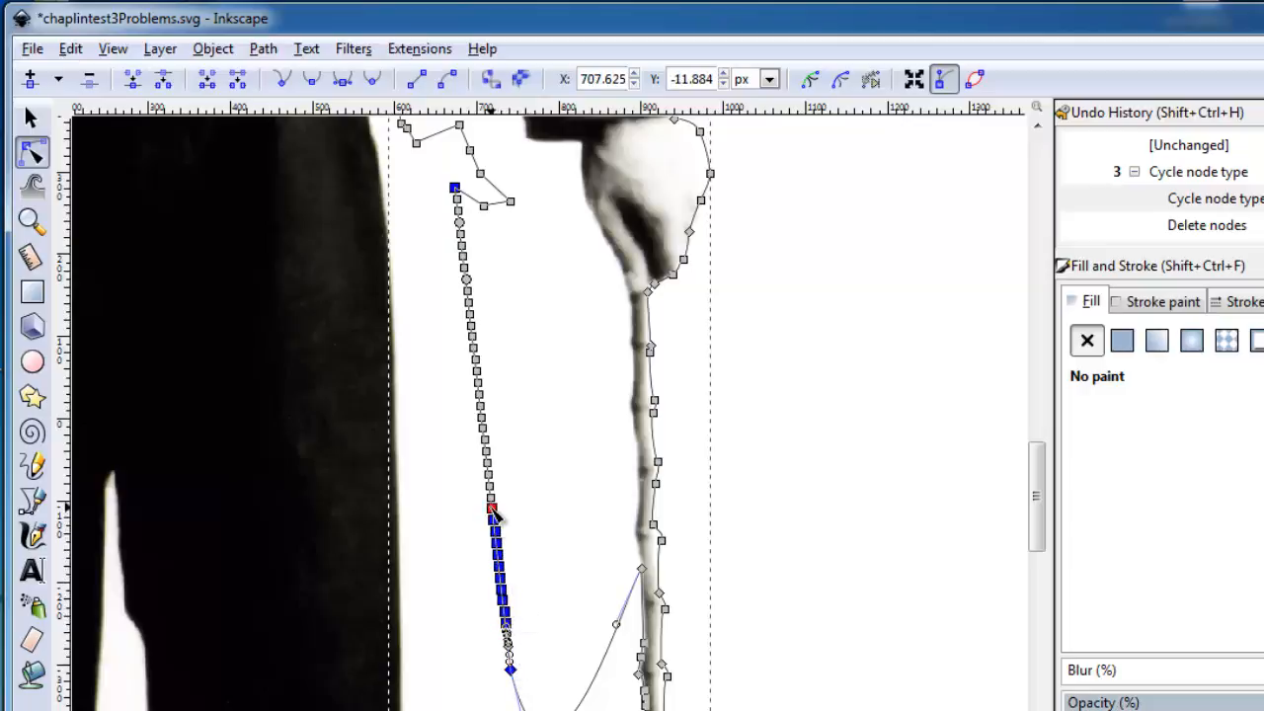
key("Delete")
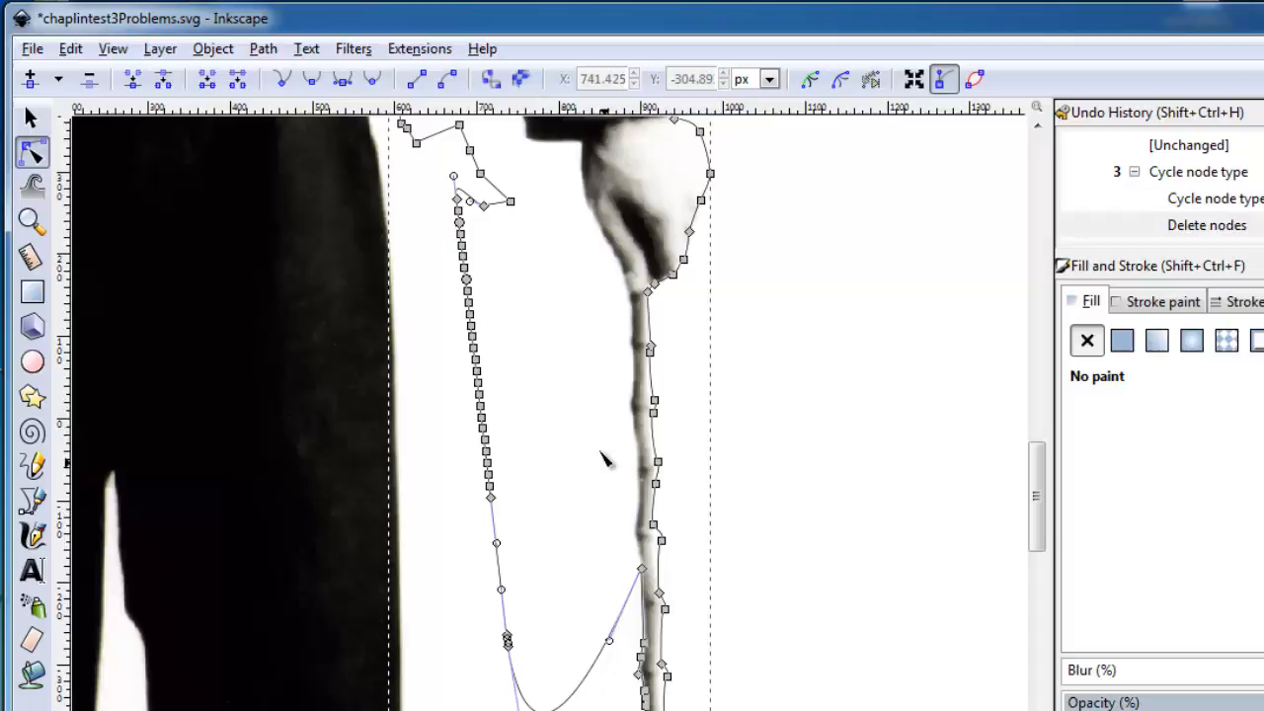
Break the path at the stray line's top node and move the loose end of the upper outline over near the cane
left_click(456, 198)
left_click(163, 86)
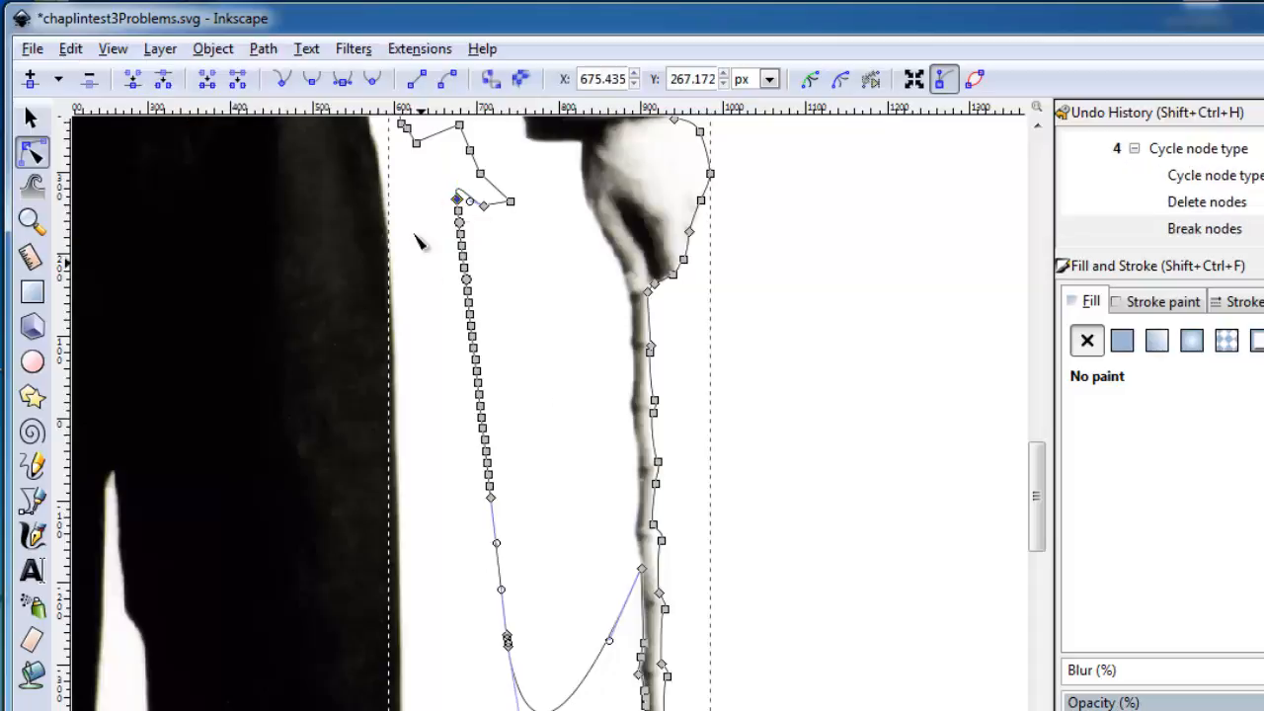
left_click_drag(458, 201, 597, 318)
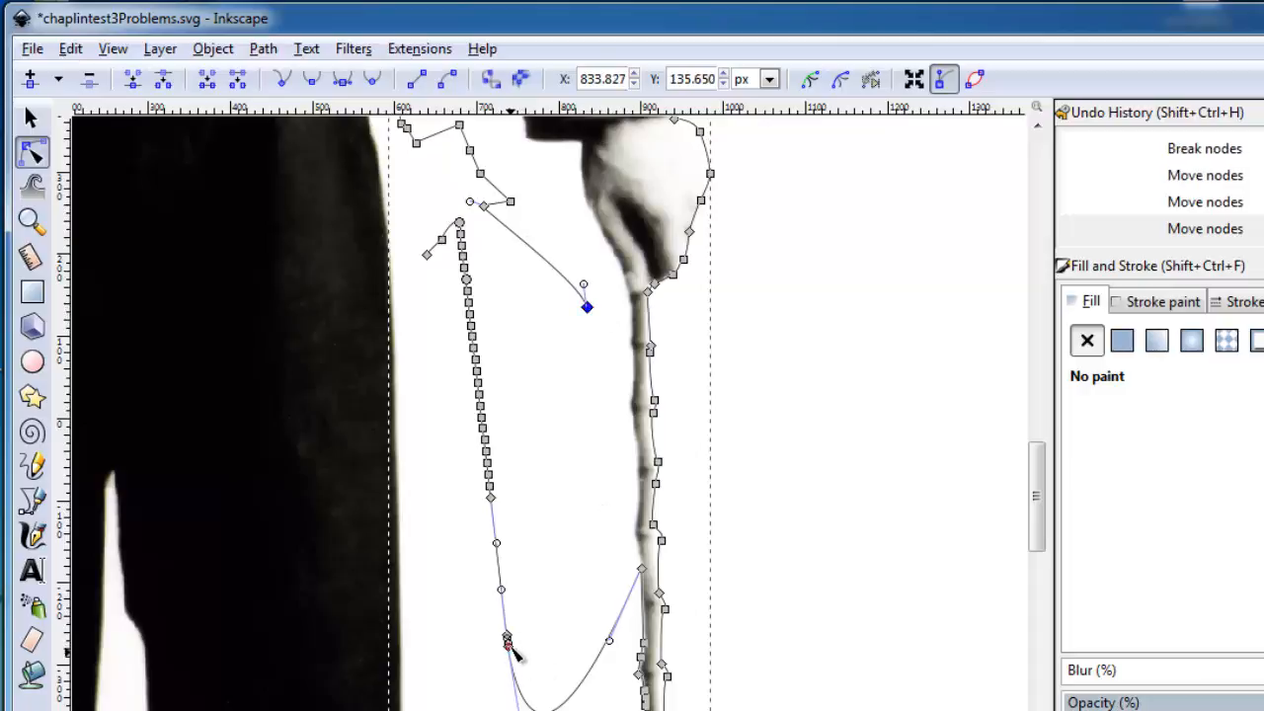
Break the path at the stray line's lower end and move the cane outline's loose end up just below the other loose end
left_click(506, 640)
left_click(161, 81)
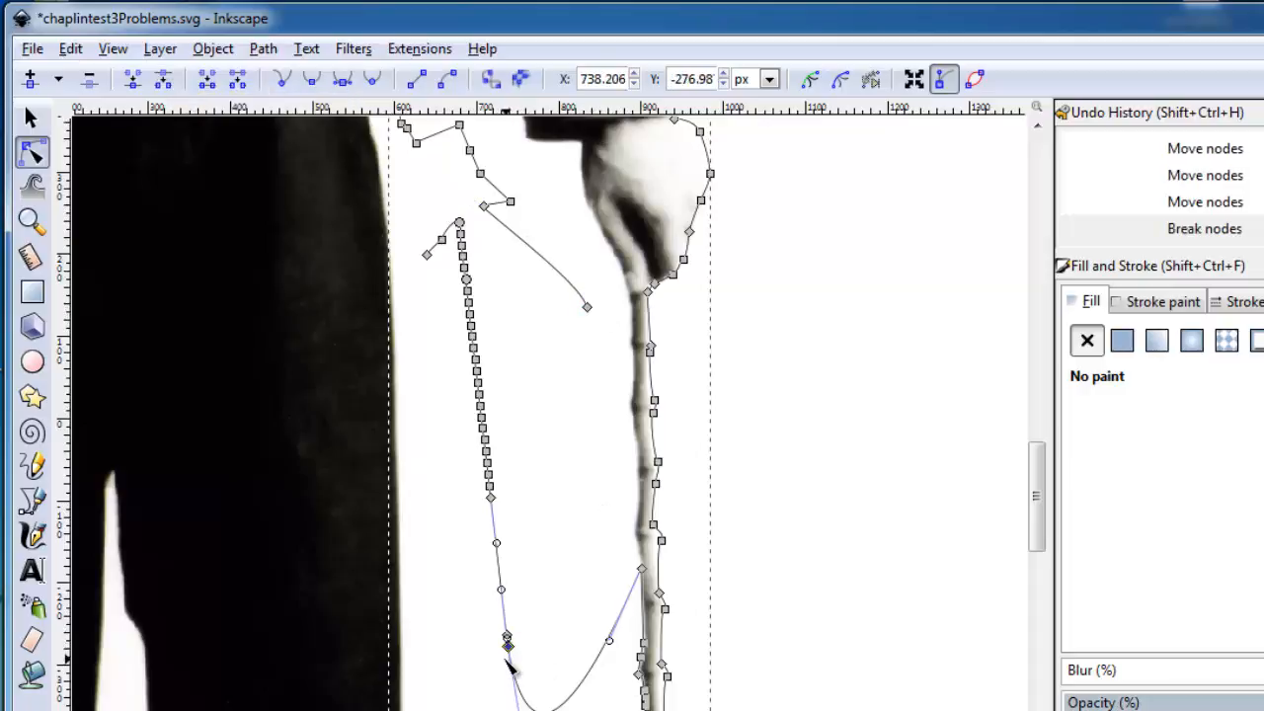
left_click_drag(507, 641, 597, 354)
left_click_drag(510, 300, 508, 293)
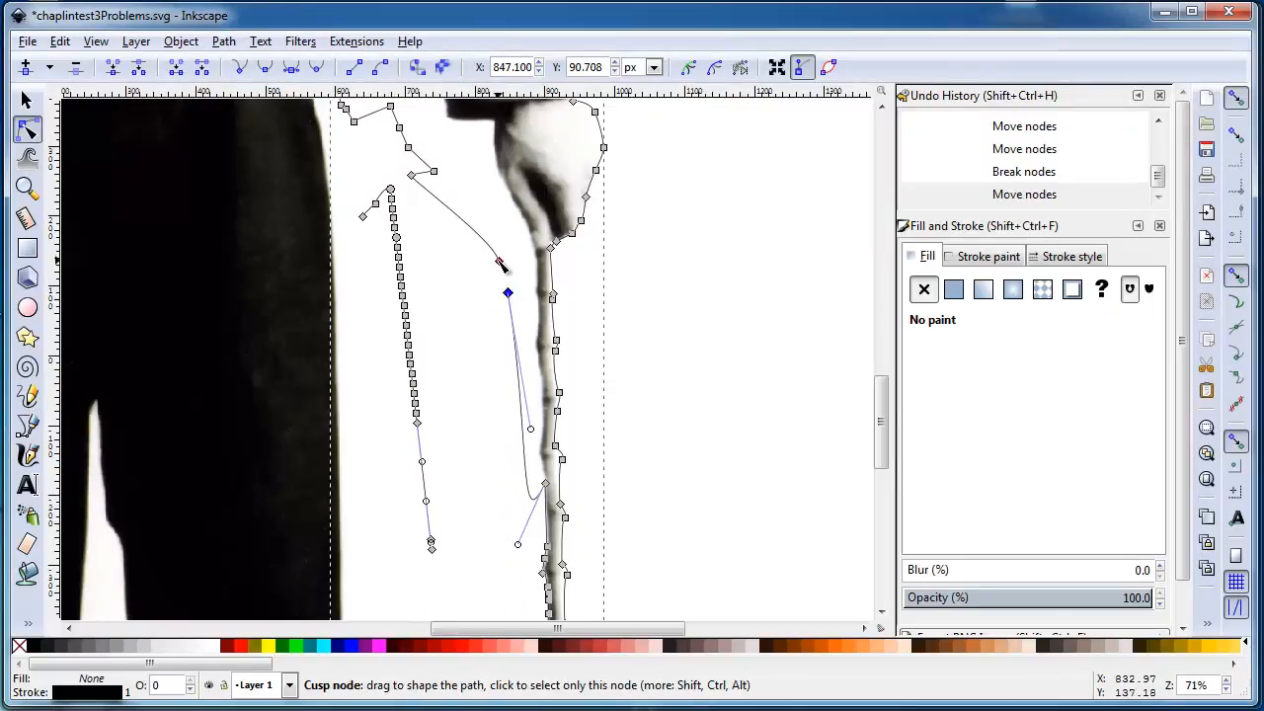
Join the two neighbouring loose end nodes beside the cane with a new segment
left_click(498, 260)
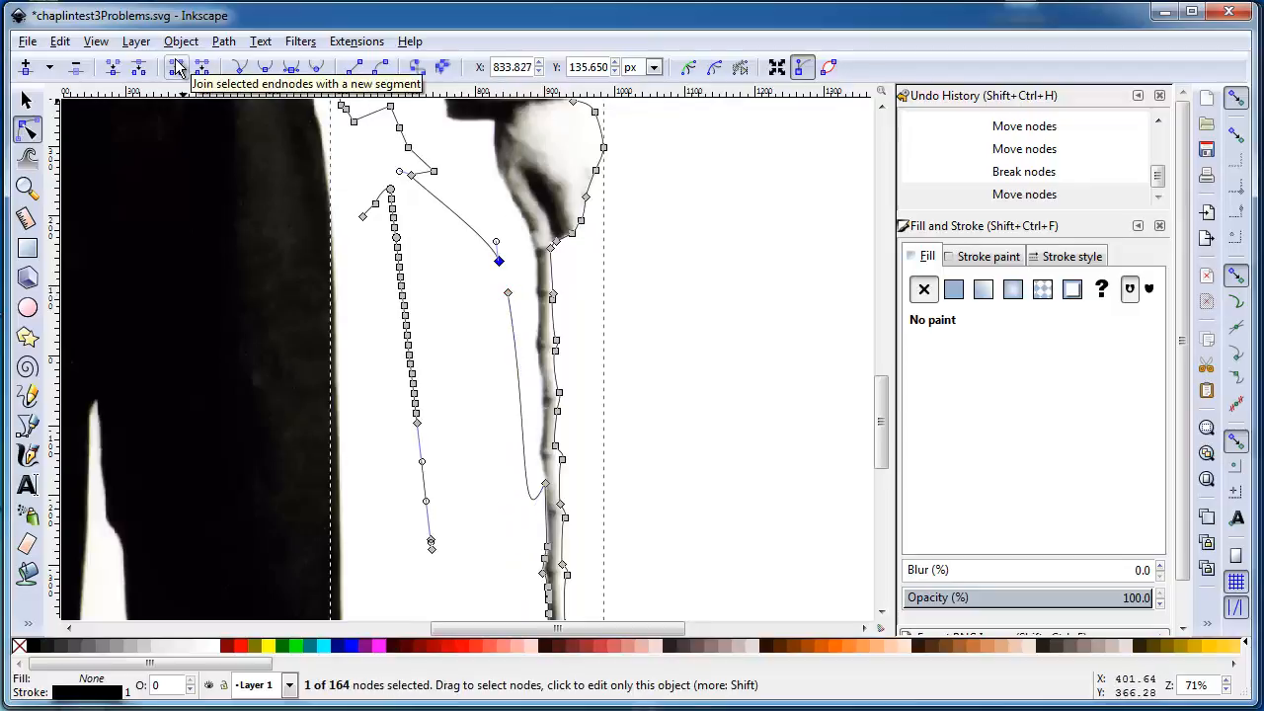
left_click(508, 295, "shift")
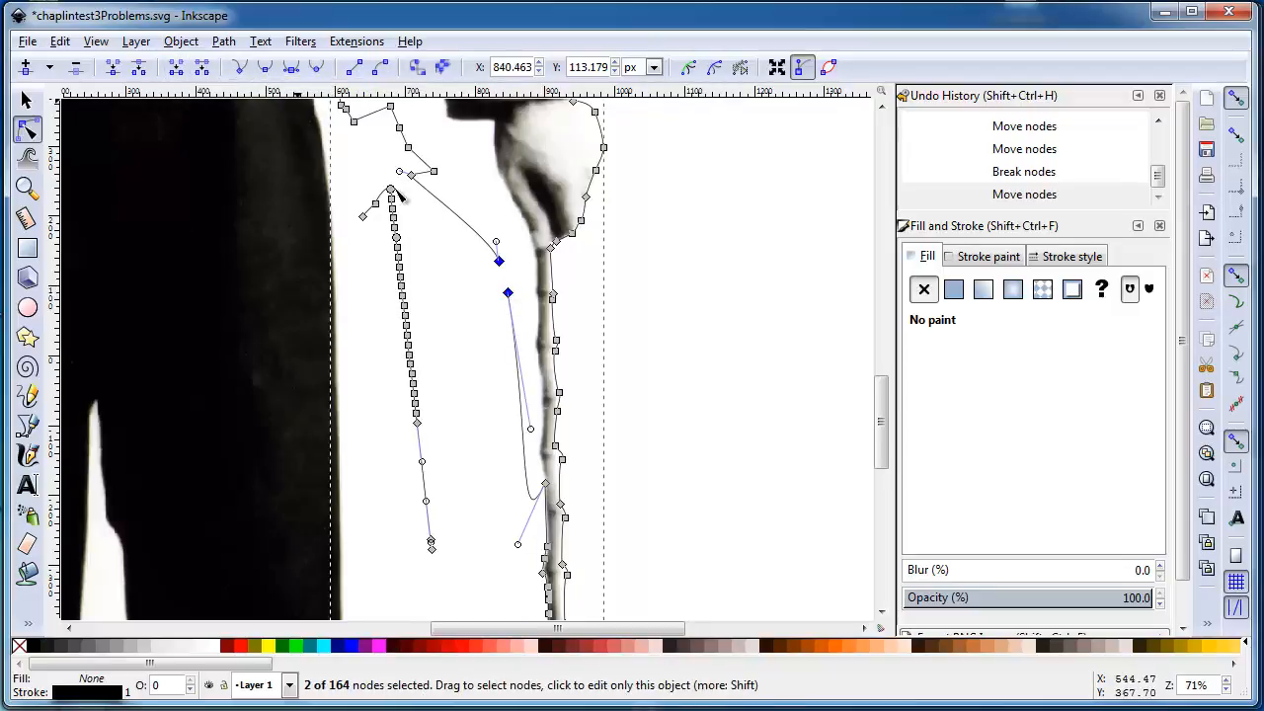
left_click(177, 69)
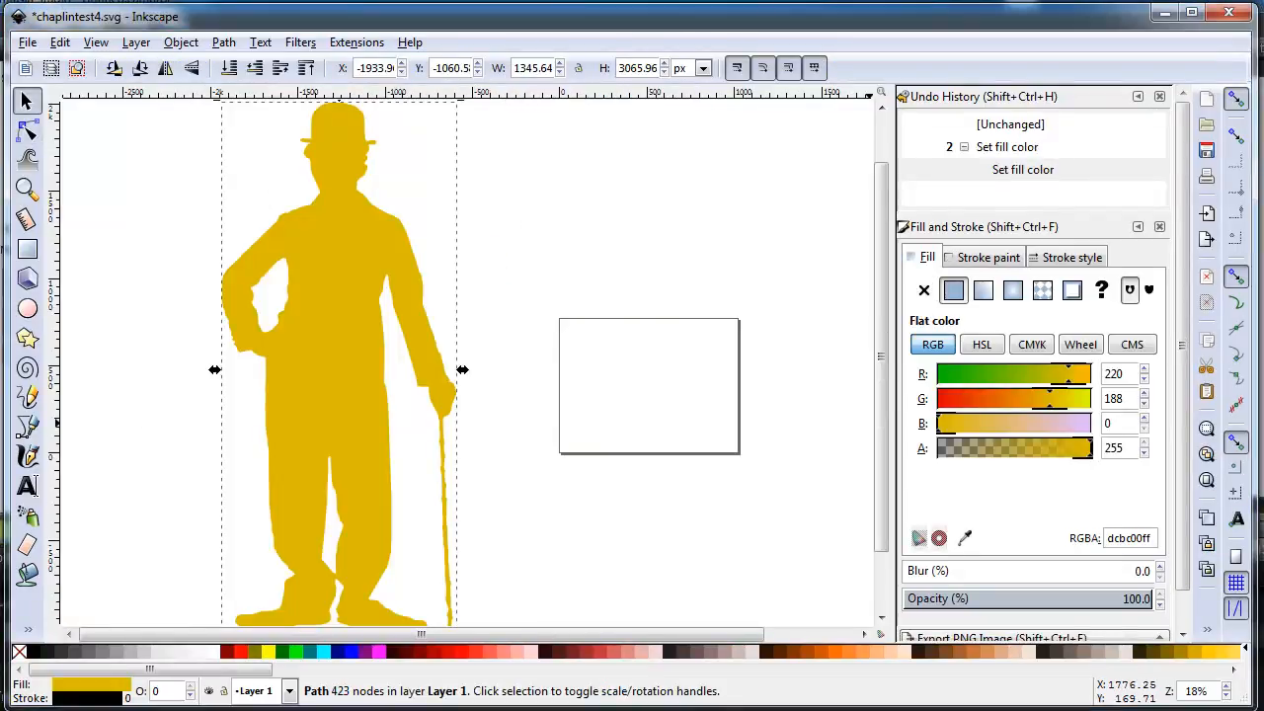
Swing the curve handle of the node on the hat brim's upper edge, near the brim's tip, steeply down below the brim
key("n")
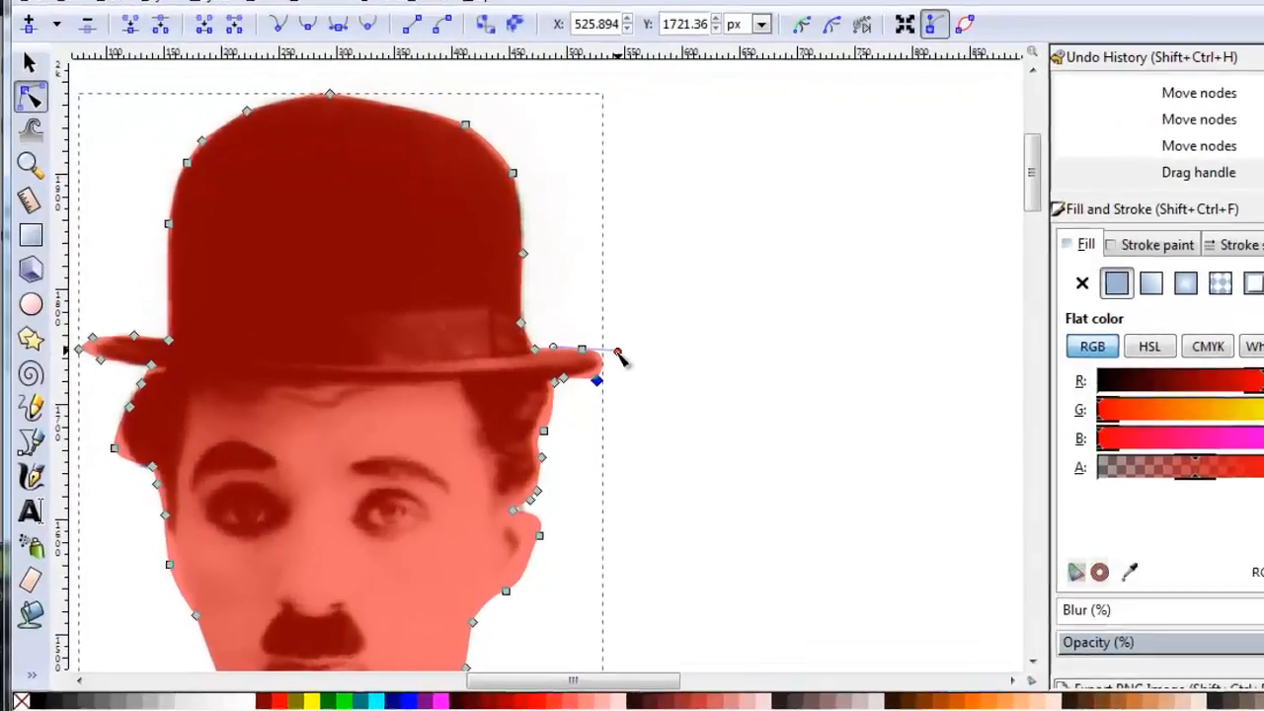
left_click_drag(530, 351, 487, 421)
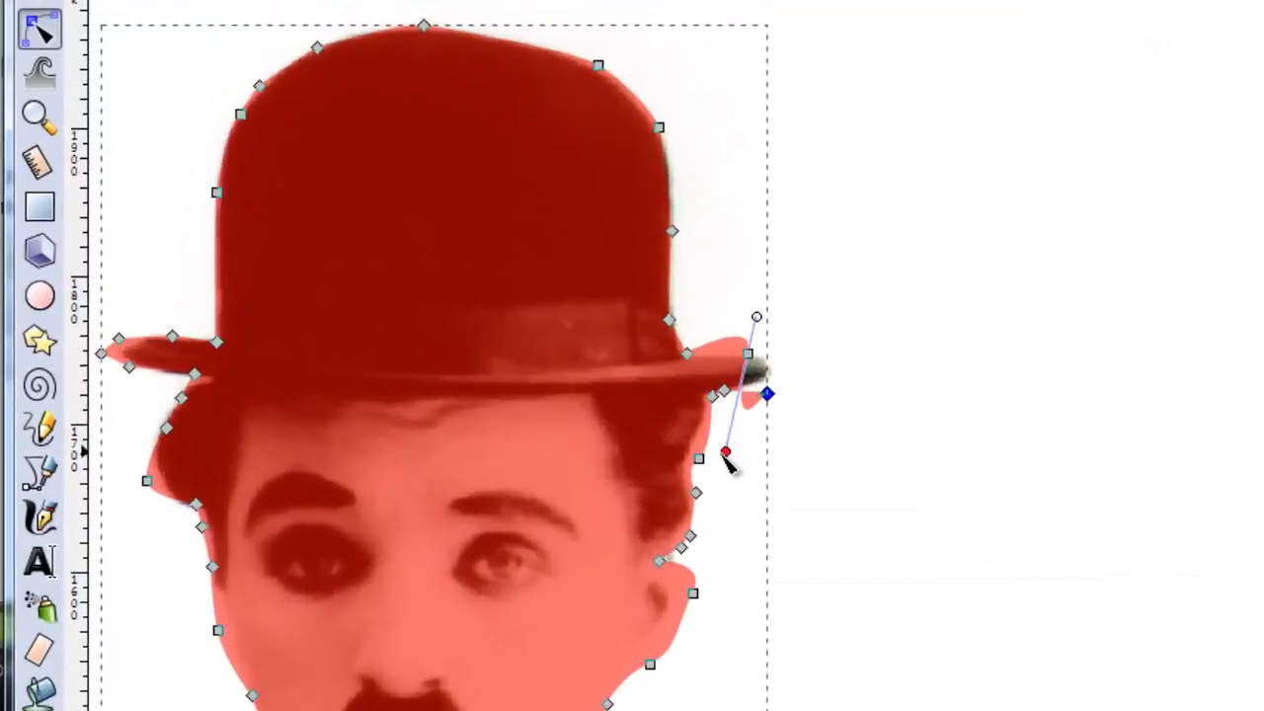
left_click_drag(725, 454, 718, 529)
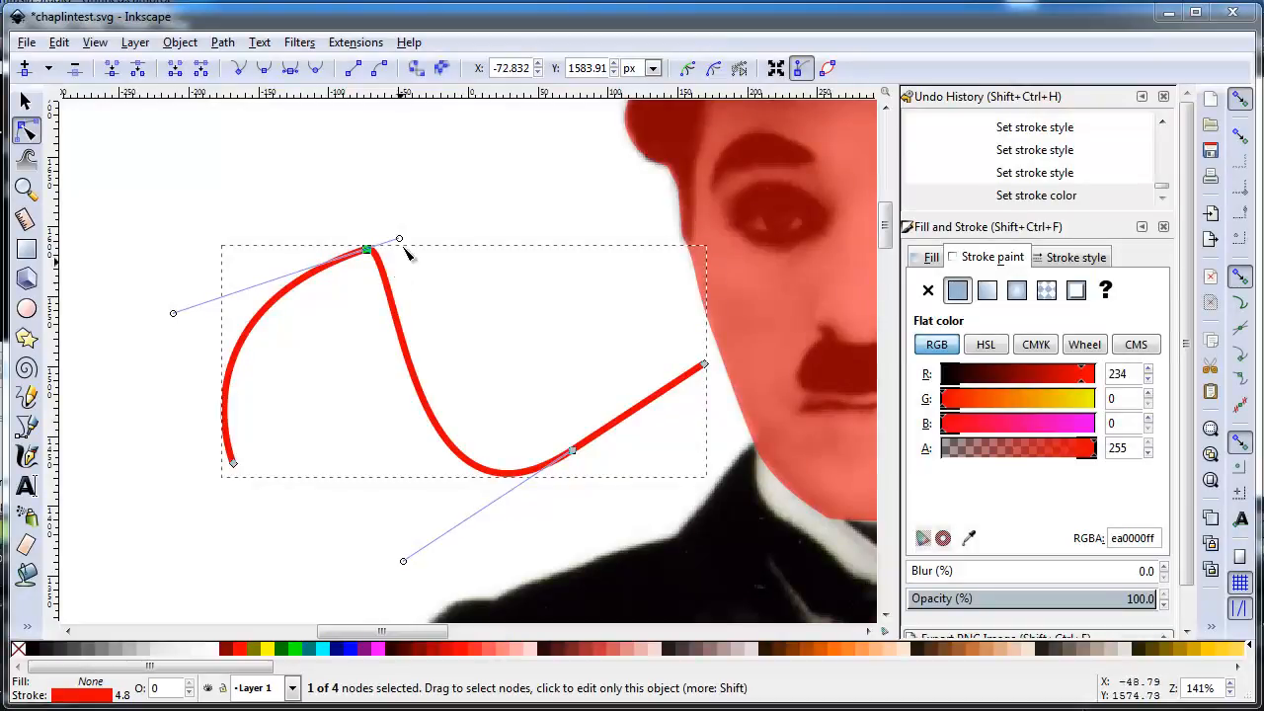
Change the red curve's peak node to symmetric and finally to auto-smooth, and pick the node where the straight segment begins
left_click(288, 75)
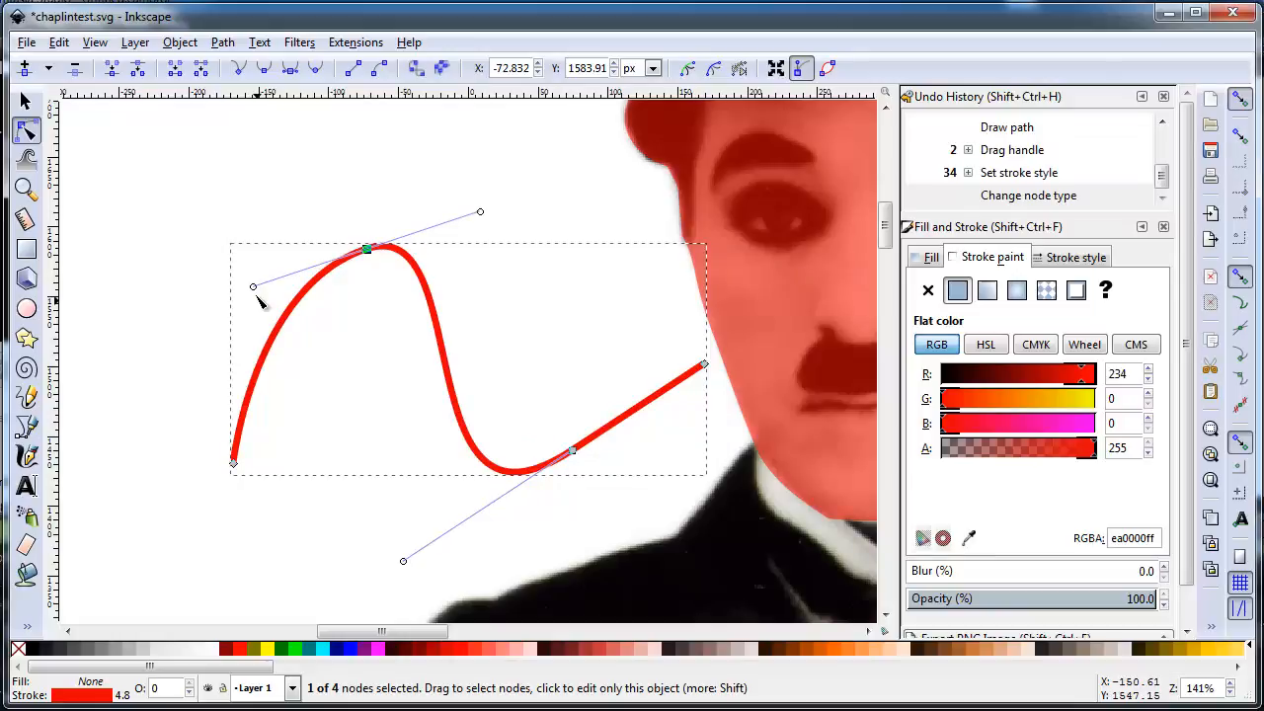
left_click(309, 73)
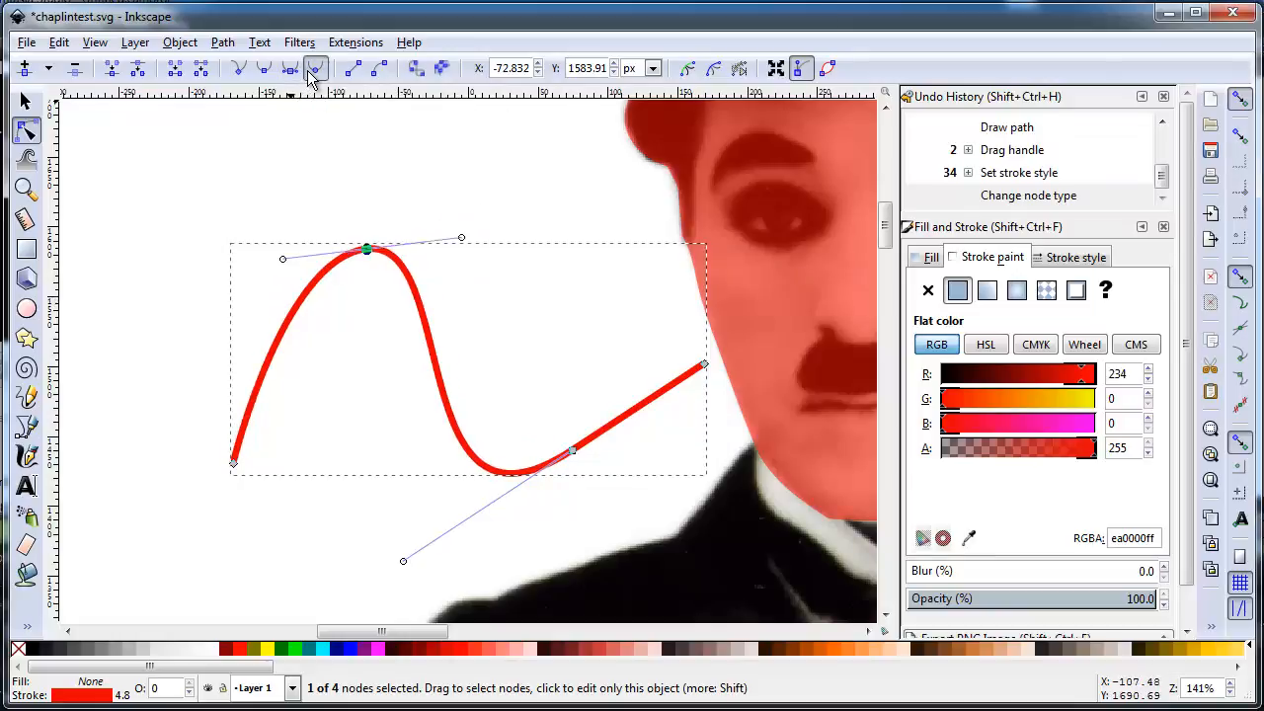
left_click(587, 463)
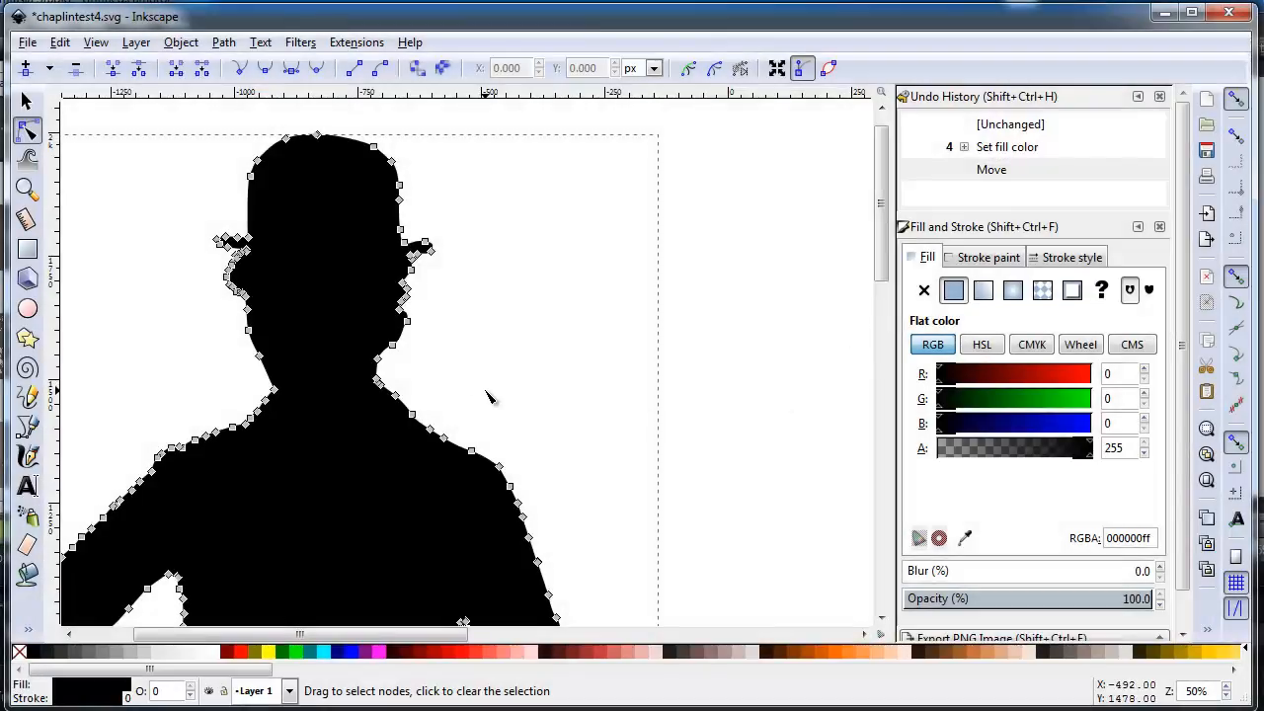
Examine the whole black silhouette as a selected object, from the hat down to the shoes and cane
key("minus")
key("minus")
key("minus")
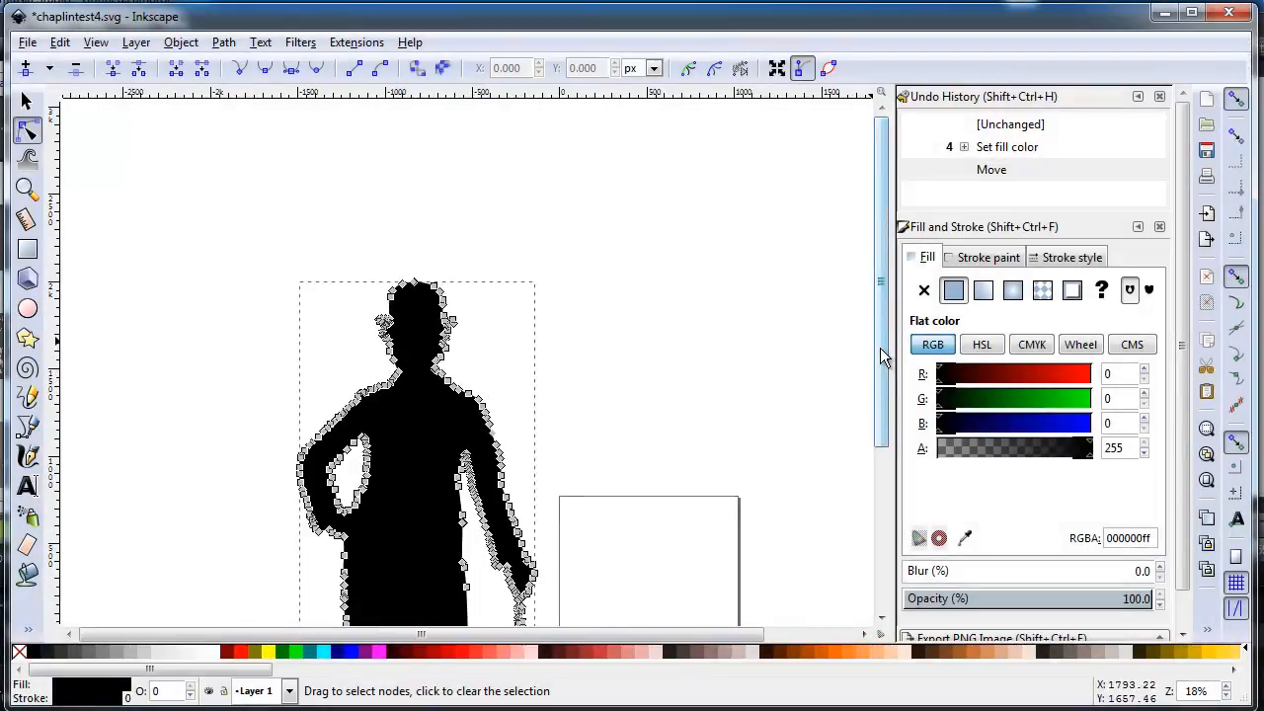
left_click_drag(880, 347, 883, 449)
left_click(26, 102)
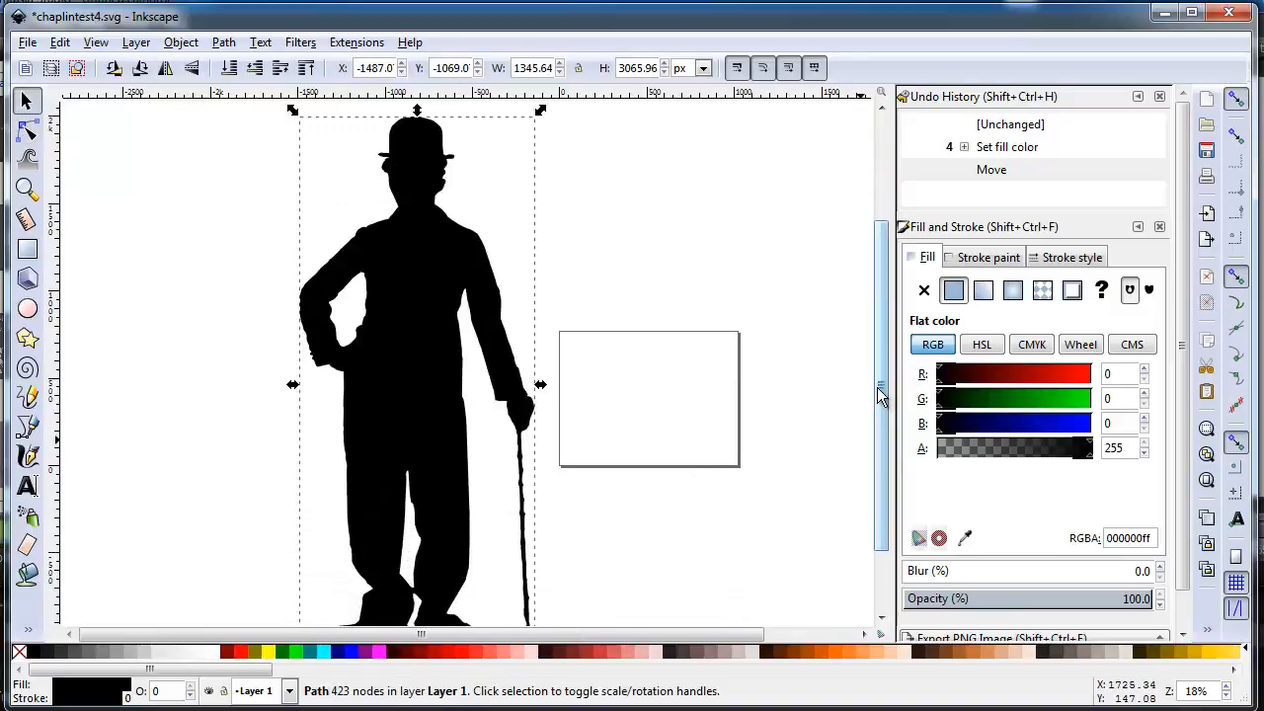
left_click_drag(882, 395, 881, 403)
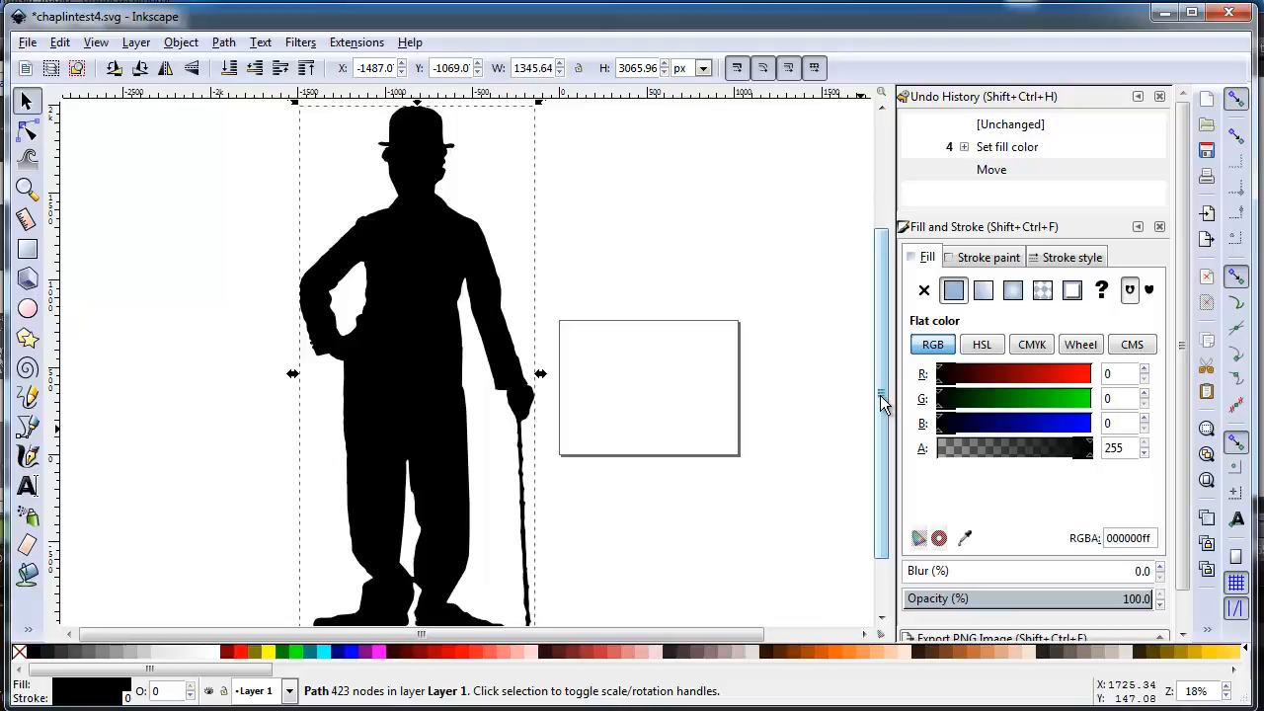